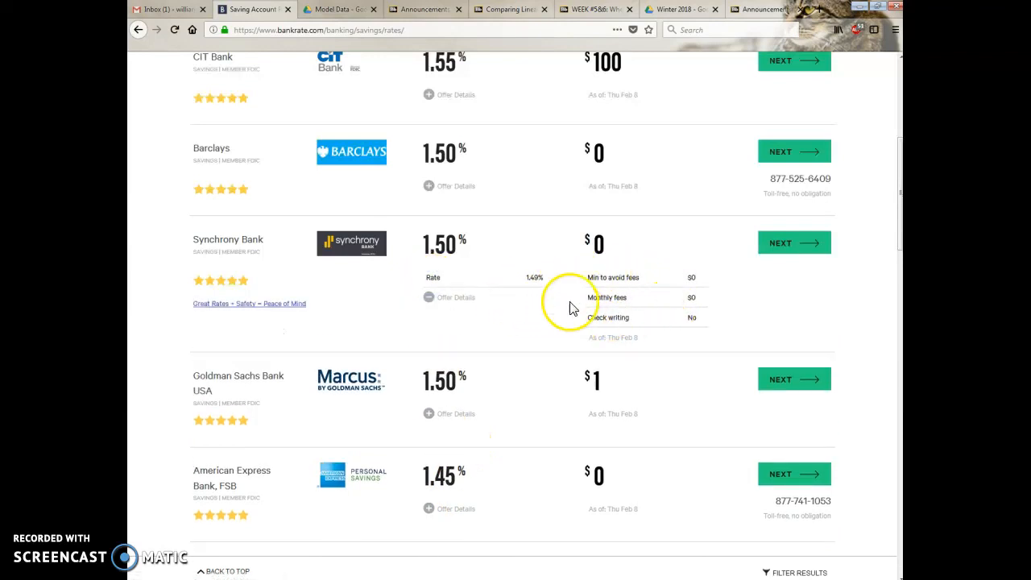
- Collapse the Synchrony Bank offer details, and examine the rate and fee details of the Goldman Sachs Bank USA offer
{"action": "left_click", "coordinate": [429, 297]}
{"action": "scroll", "coordinate": [423, 292], "scroll_direction": "down", "scroll_amount": 2}
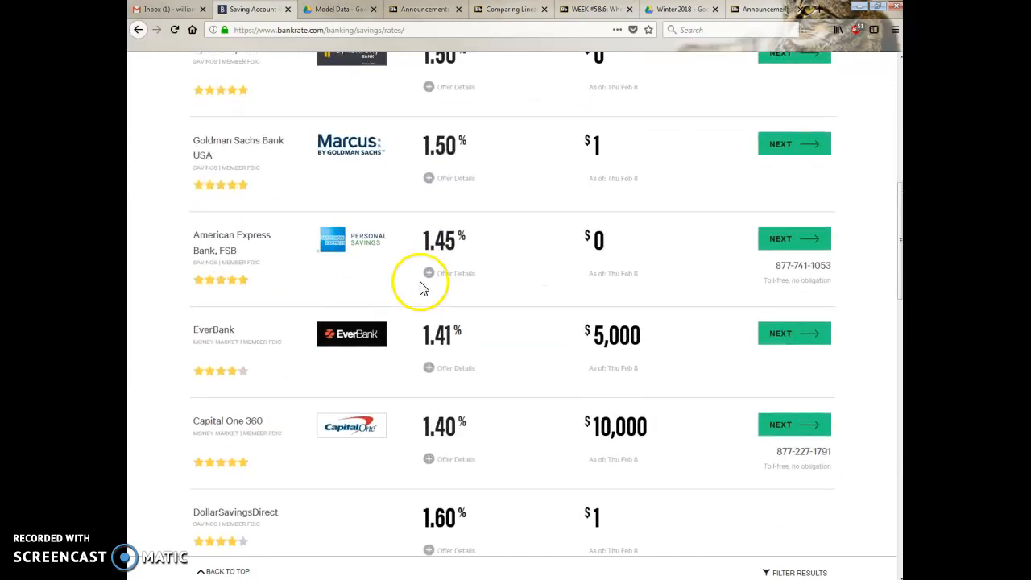
{"action": "left_click", "coordinate": [429, 177]}
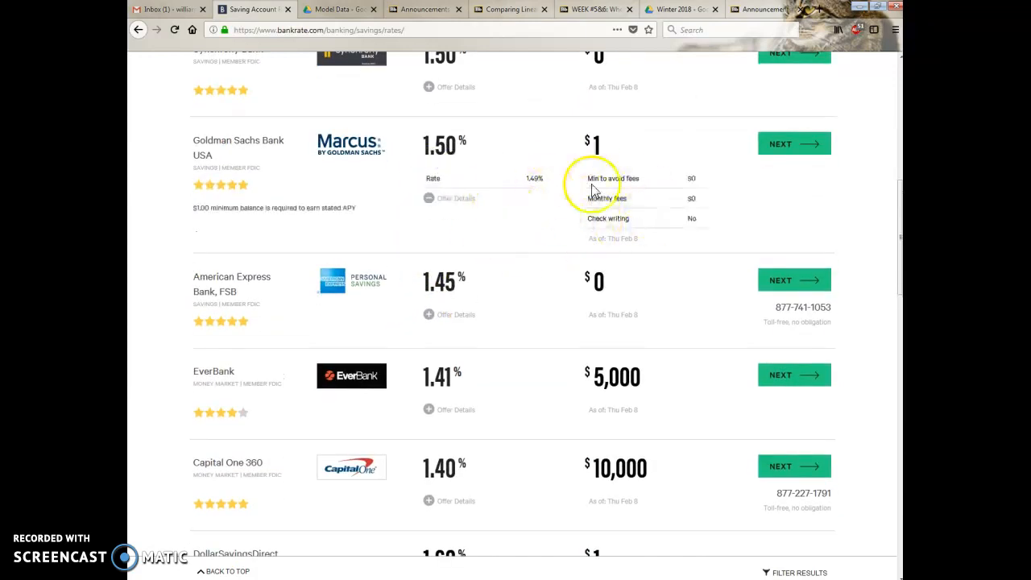
{"action": "left_click", "coordinate": [429, 199]}
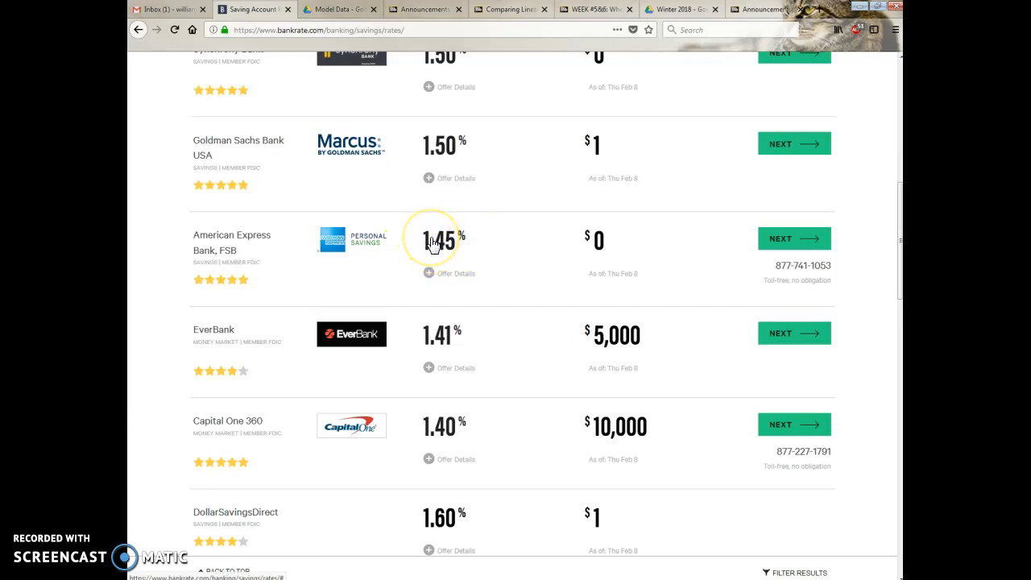
- Switch from Gmail to Google Sheets and create a new blank spreadsheet
{"action": "left_click", "coordinate": [176, 10]}
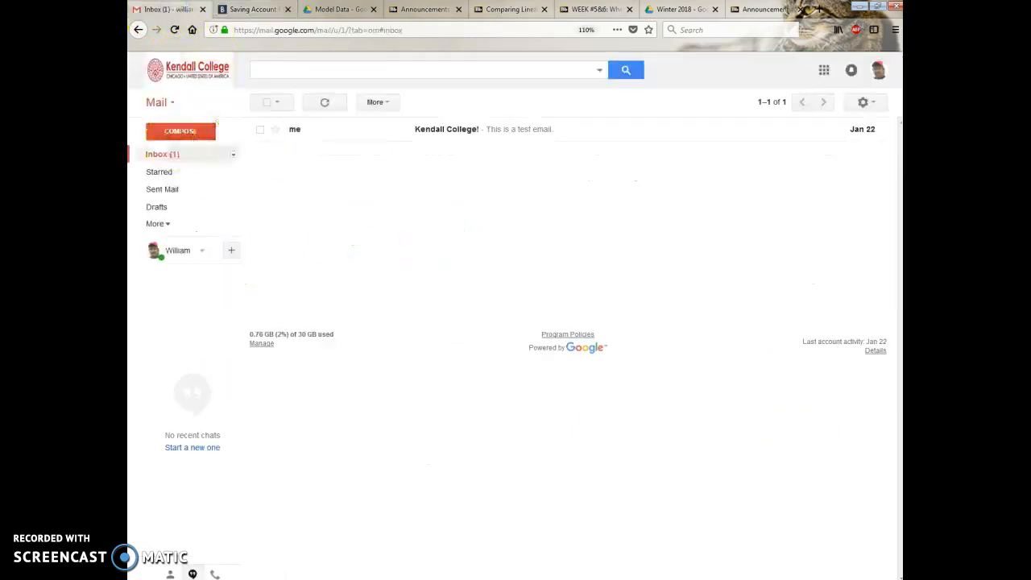
{"action": "left_click", "coordinate": [824, 70]}
{"action": "left_click", "coordinate": [780, 203]}
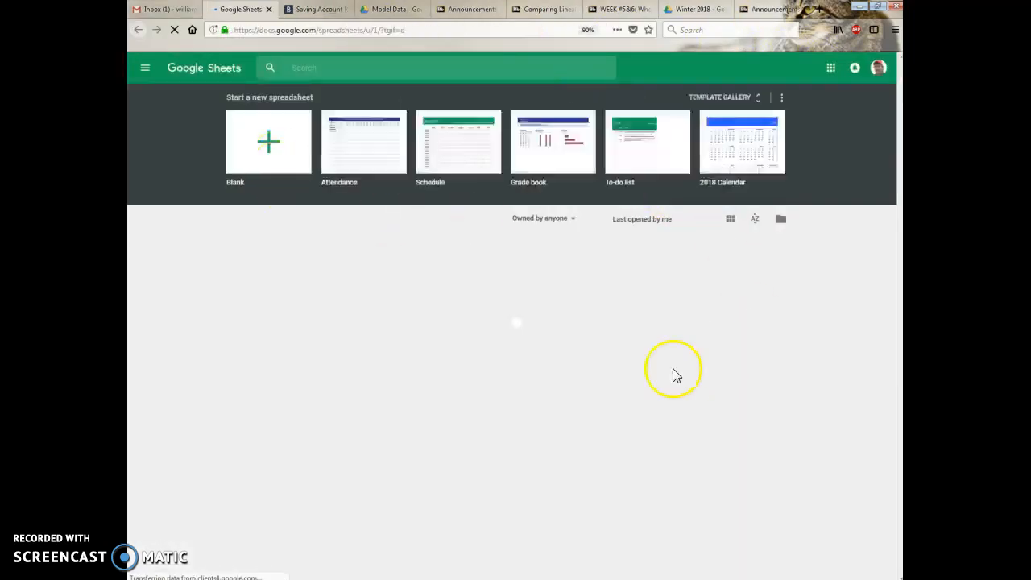
{"action": "left_click", "coordinate": [268, 149]}
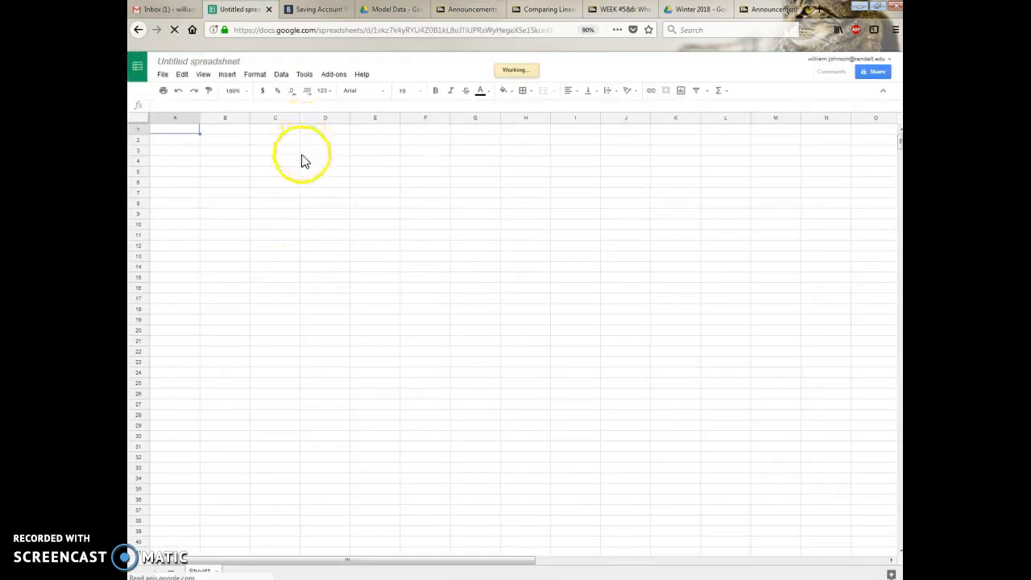
{"action": "left_click", "coordinate": [300, 9]}
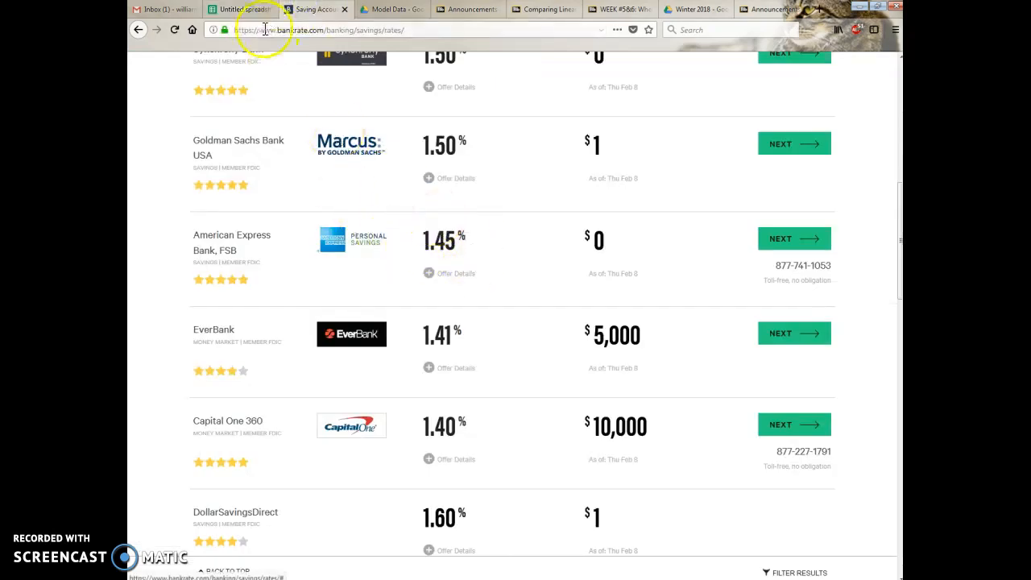
{"action": "left_click", "coordinate": [242, 9]}
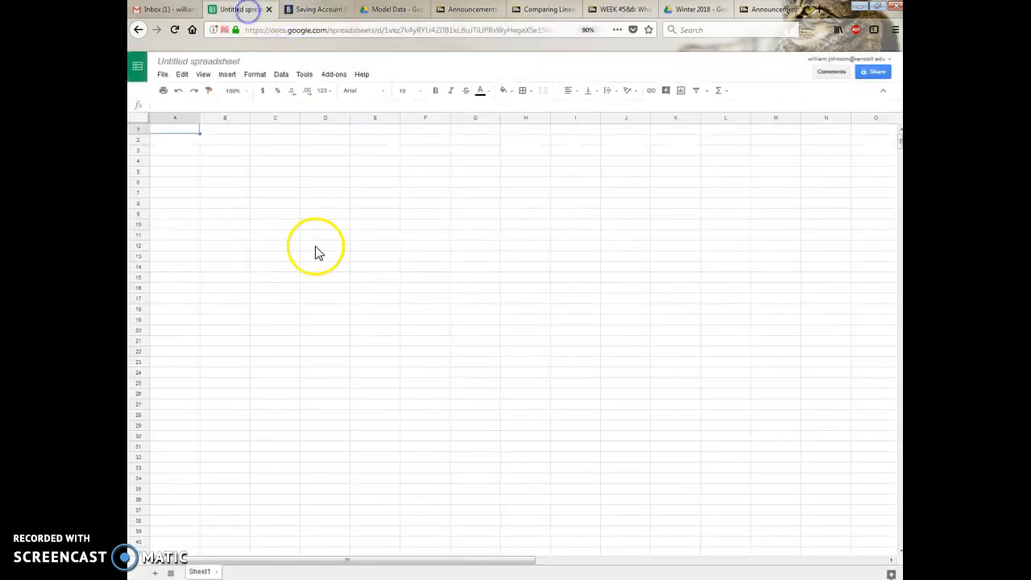
- Enter the column headers Year in C2 and Money in D2
{"action": "left_click", "coordinate": [304, 160]}
{"action": "left_click", "coordinate": [314, 141]}
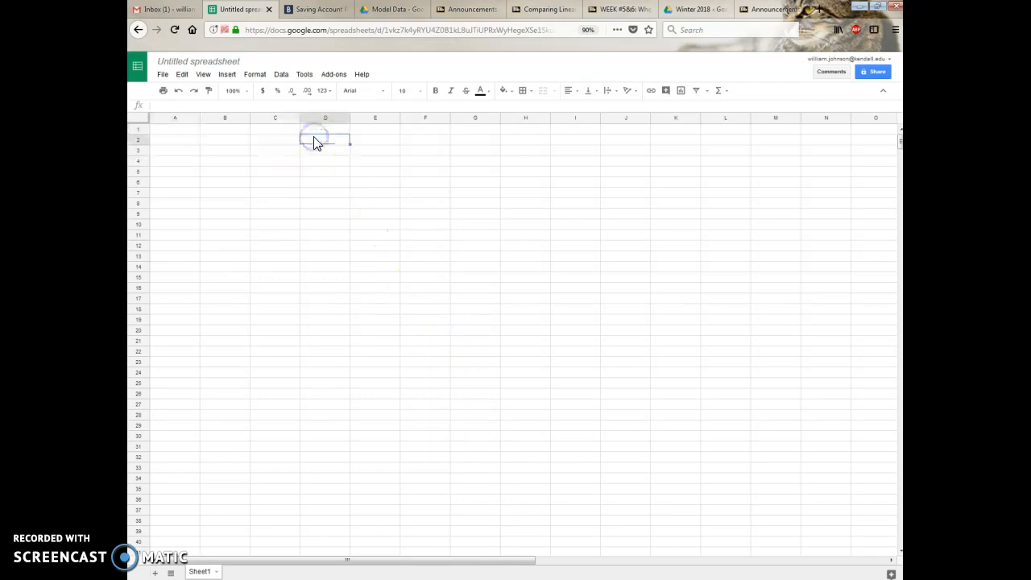
{"action": "key", "text": "Left"}
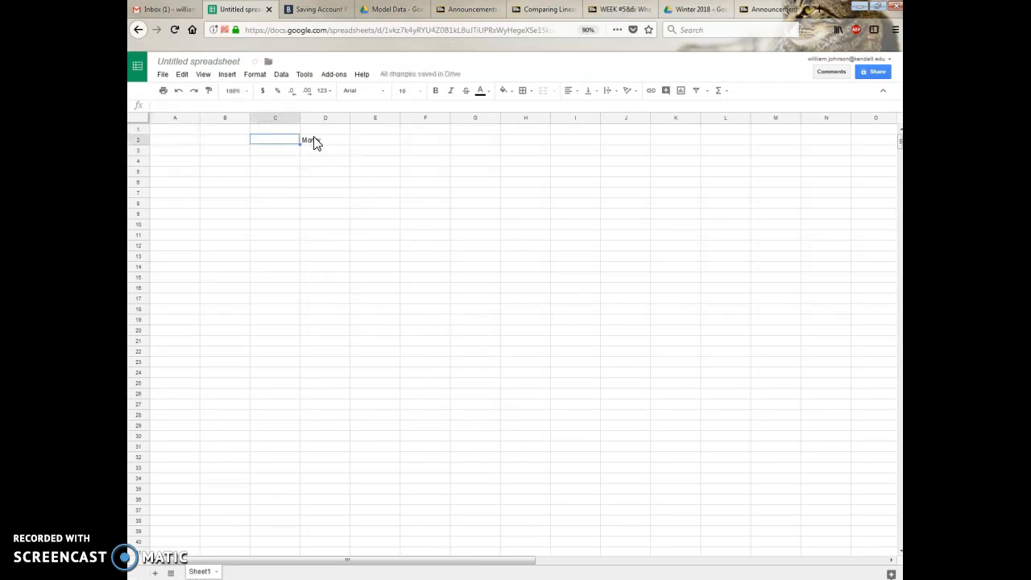
{"action": "key", "text": "Return"}
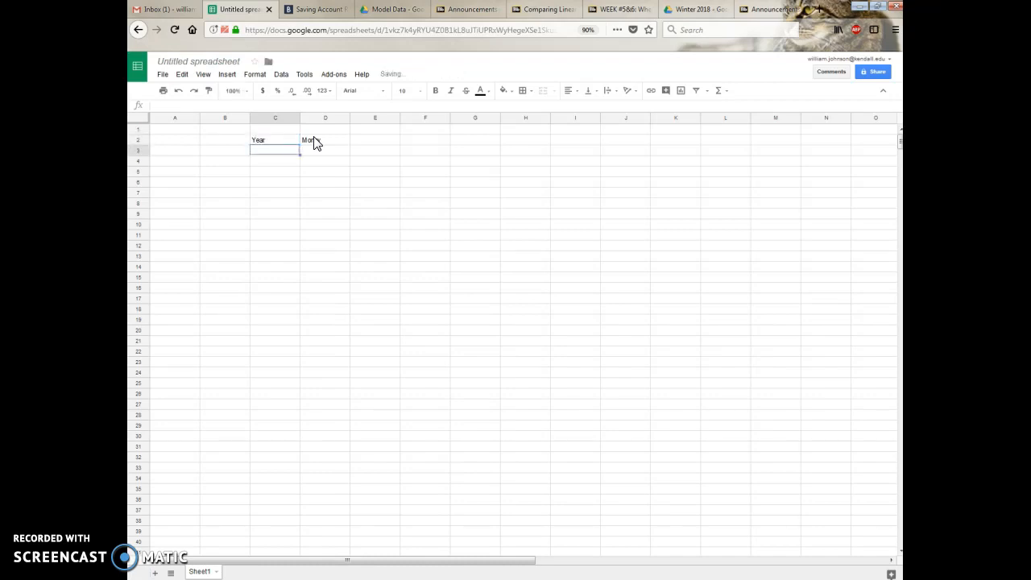
- Enter 2018, 2019 and 2020 below the Year header and extend the series down to 2041 in C26
{"action": "key", "text": "Return"}
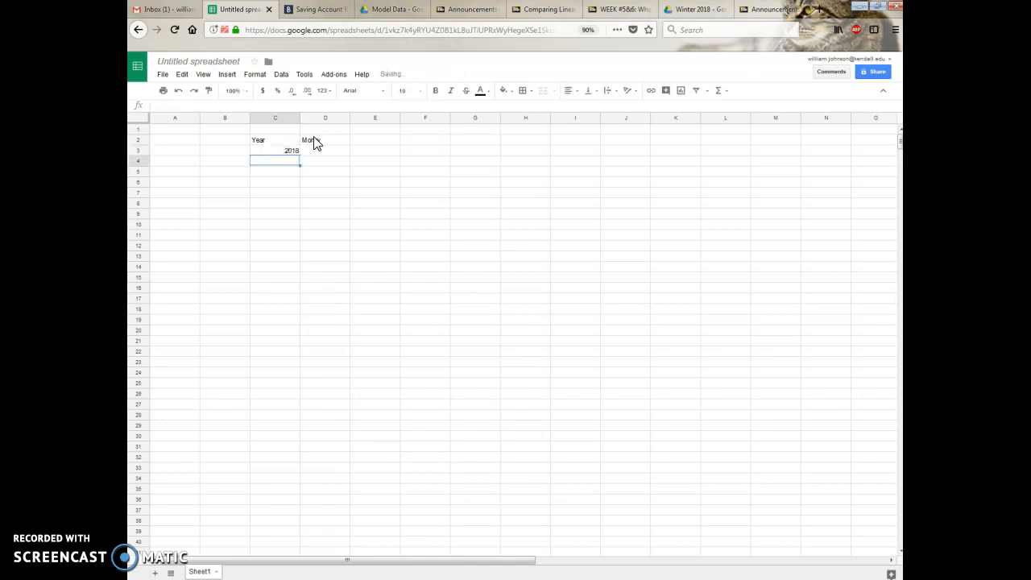
{"action": "key", "text": "Return"}
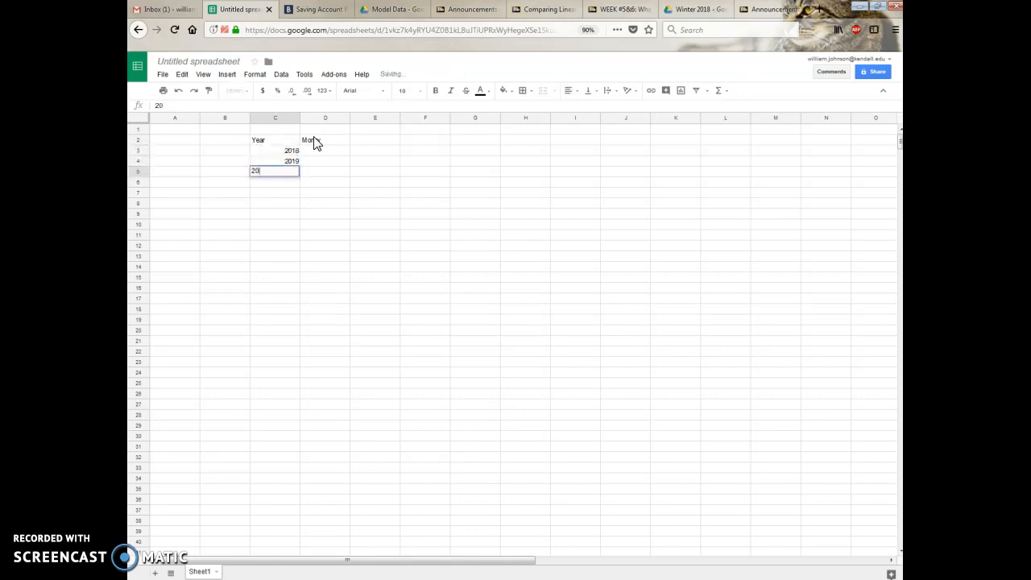
{"action": "key", "text": "Return"}
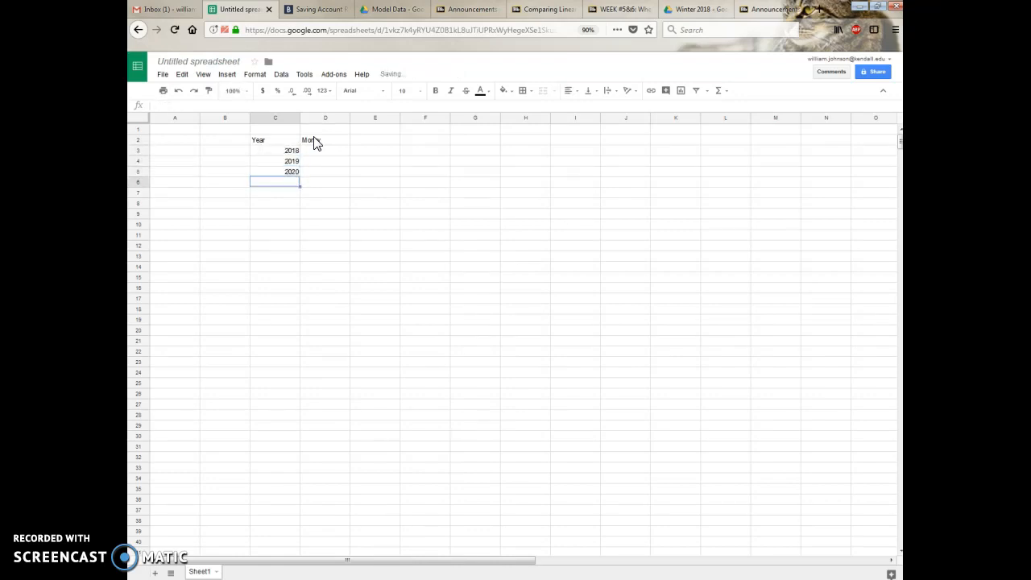
{"action": "left_click_drag", "start_coordinate": [291, 152], "coordinate": [291, 178]}
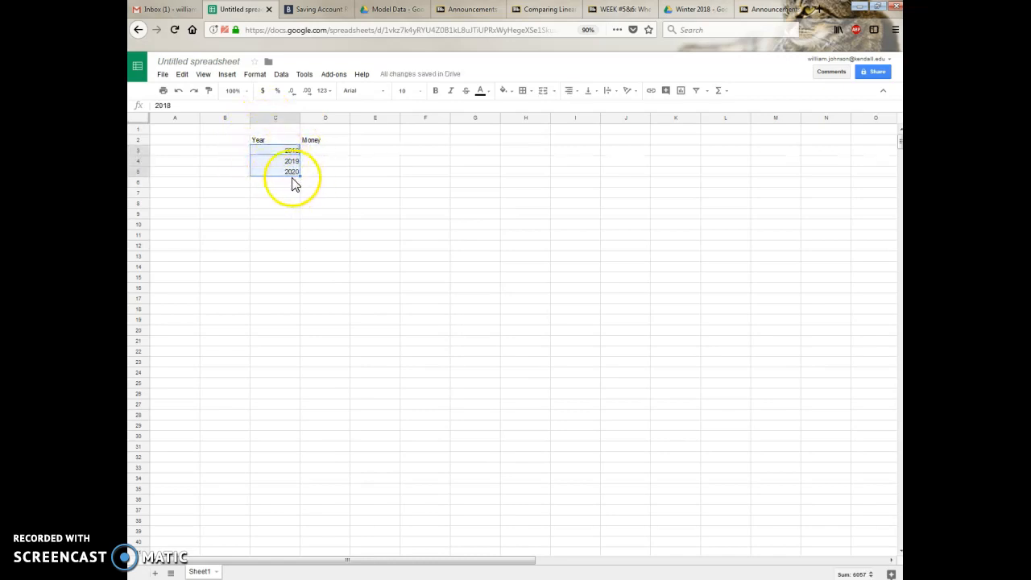
{"action": "left_click_drag", "start_coordinate": [299, 176], "coordinate": [298, 298]}
{"action": "left_click_drag", "start_coordinate": [293, 403], "coordinate": [292, 403]}
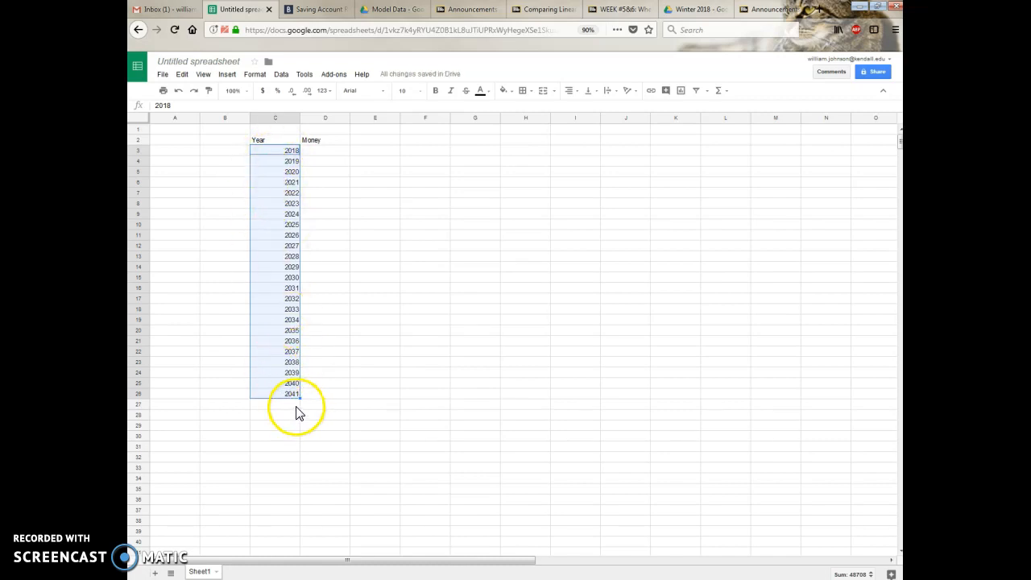
- Check the savings offers on Bankrate and enter 500 as the 2018 amount in D3
{"action": "left_click", "coordinate": [319, 153]}
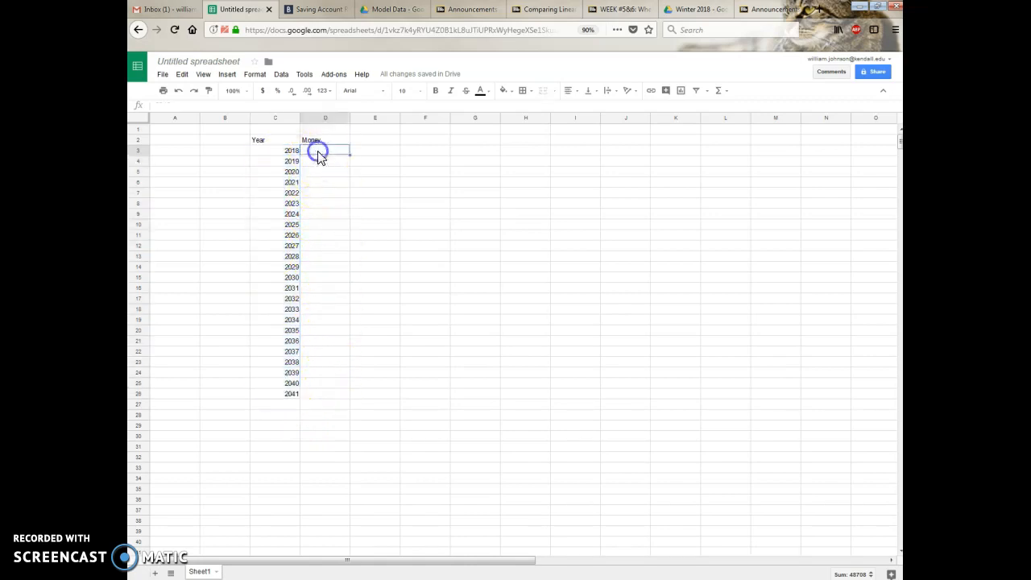
{"action": "left_click", "coordinate": [343, 154]}
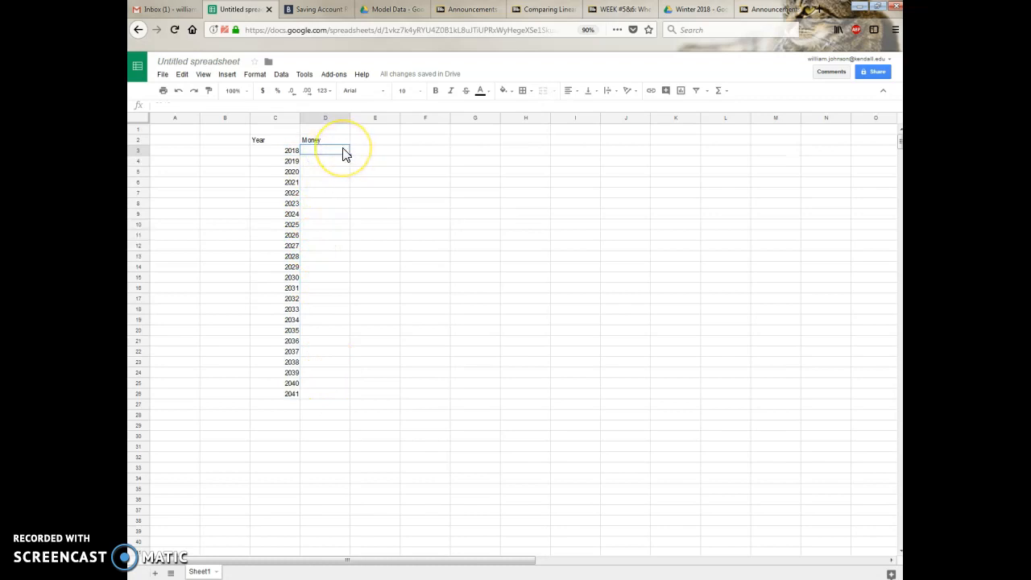
{"action": "key", "text": "ctrl+Tab"}
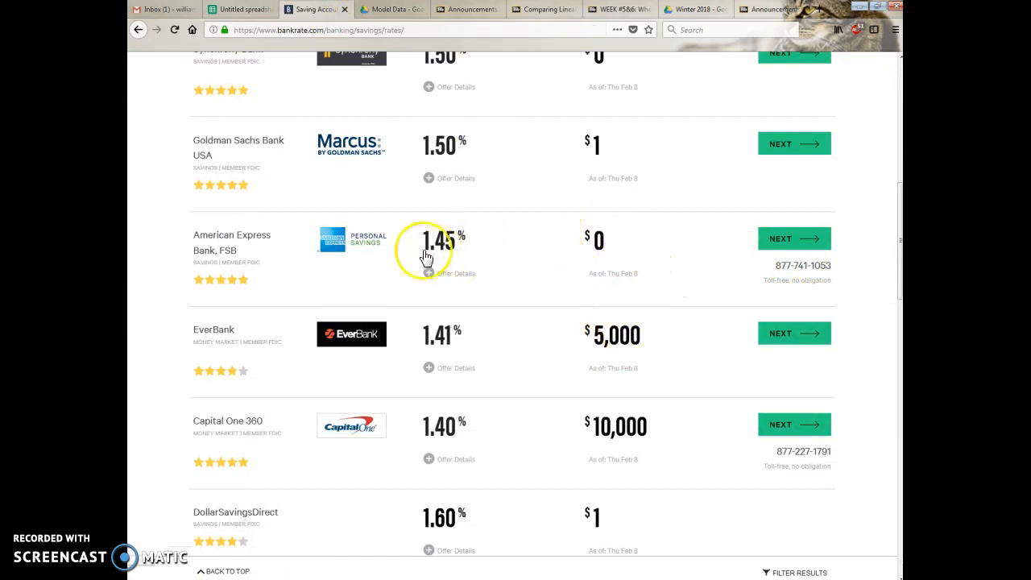
{"action": "key", "text": "ctrl+shift+Tab"}
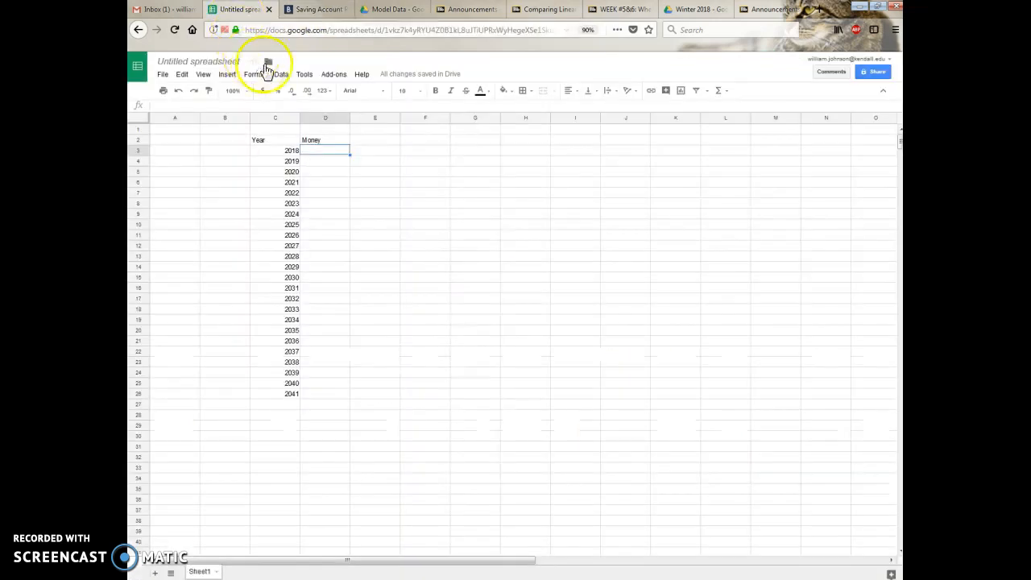
{"action": "type", "text": "500"}
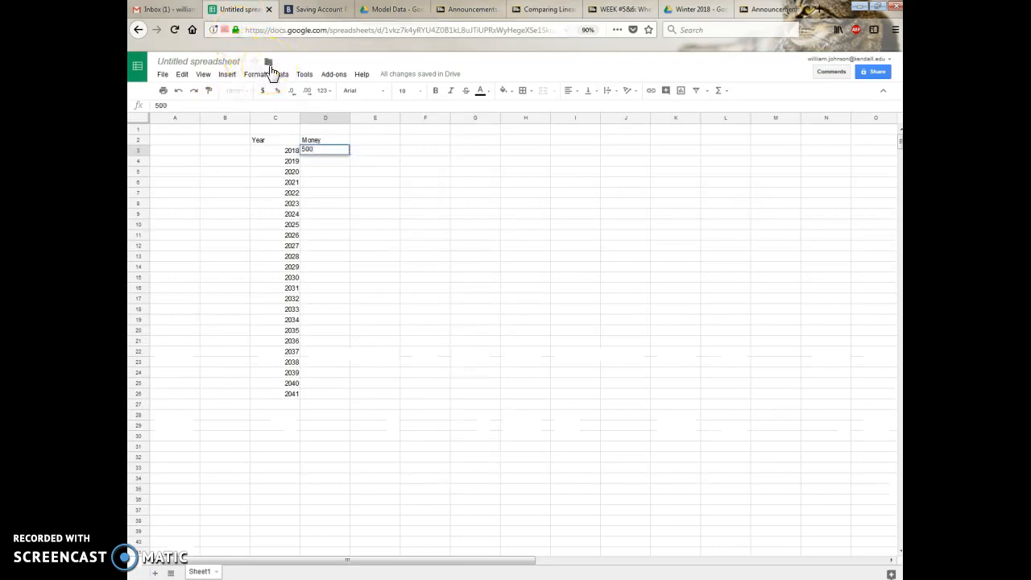
{"action": "key", "text": "Return"}
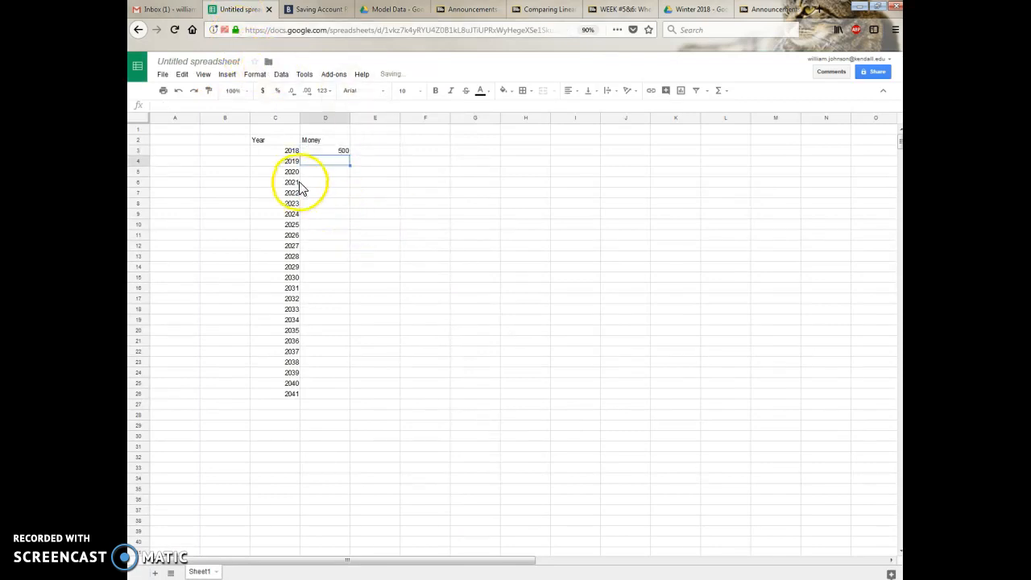
- Check the American Express savings rate on Bankrate and enter the 2019 growth formula =D3*(1+1.45%) in D4
{"action": "left_click", "coordinate": [315, 153]}
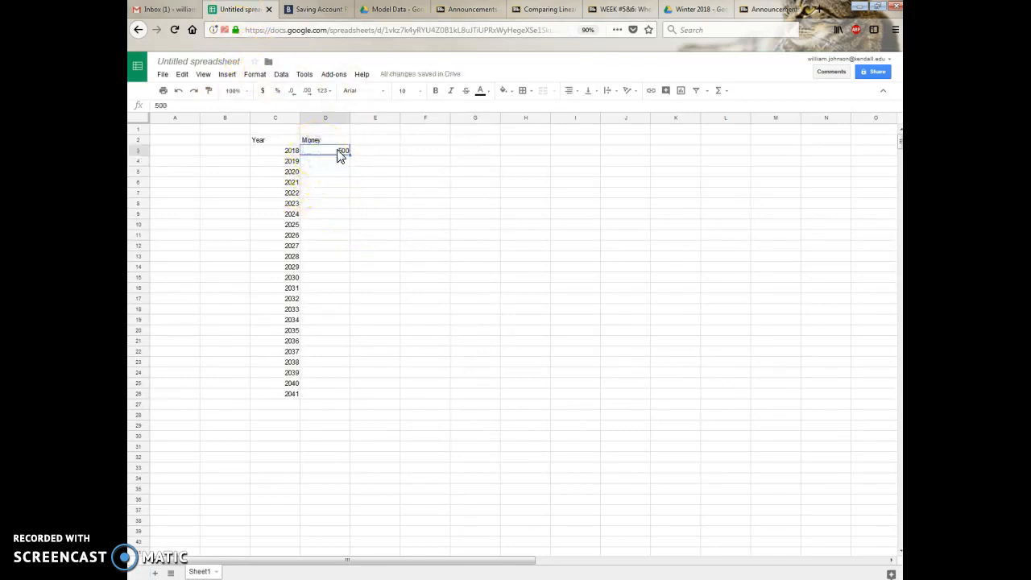
{"action": "left_click", "coordinate": [314, 9]}
{"action": "left_click", "coordinate": [240, 9]}
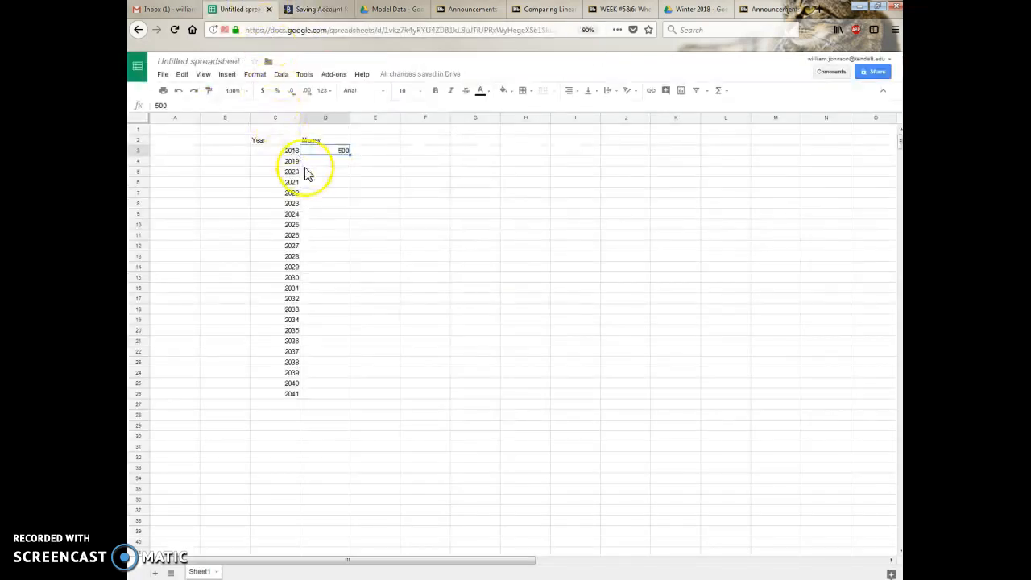
{"action": "key", "text": "Down"}
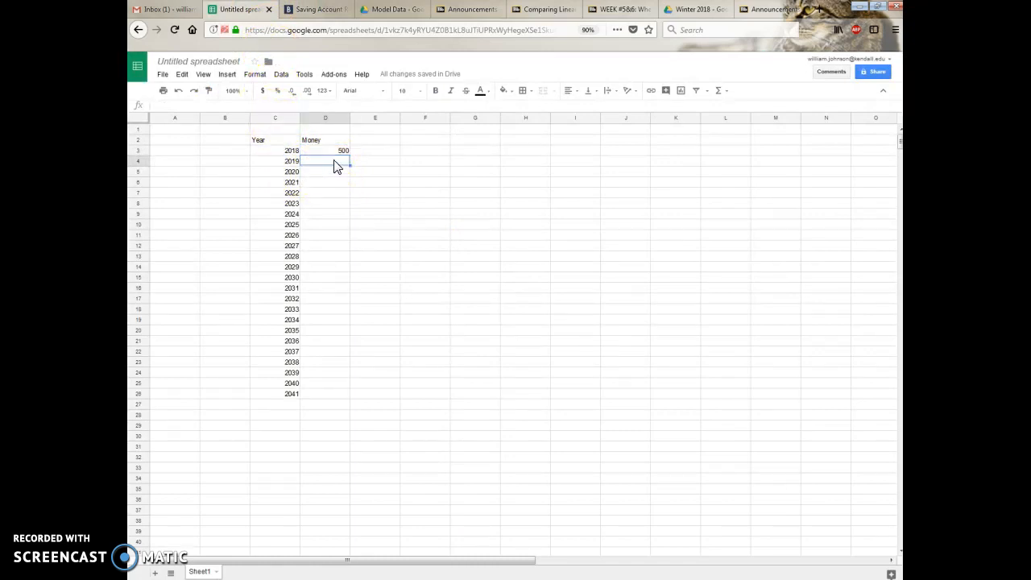
{"action": "type", "text": "="}
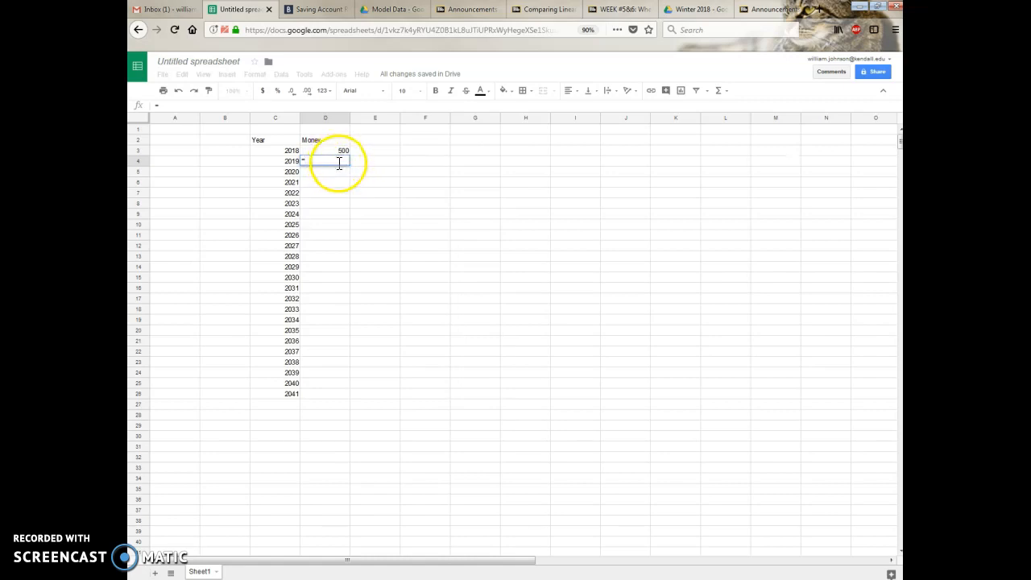
{"action": "left_click", "coordinate": [344, 151]}
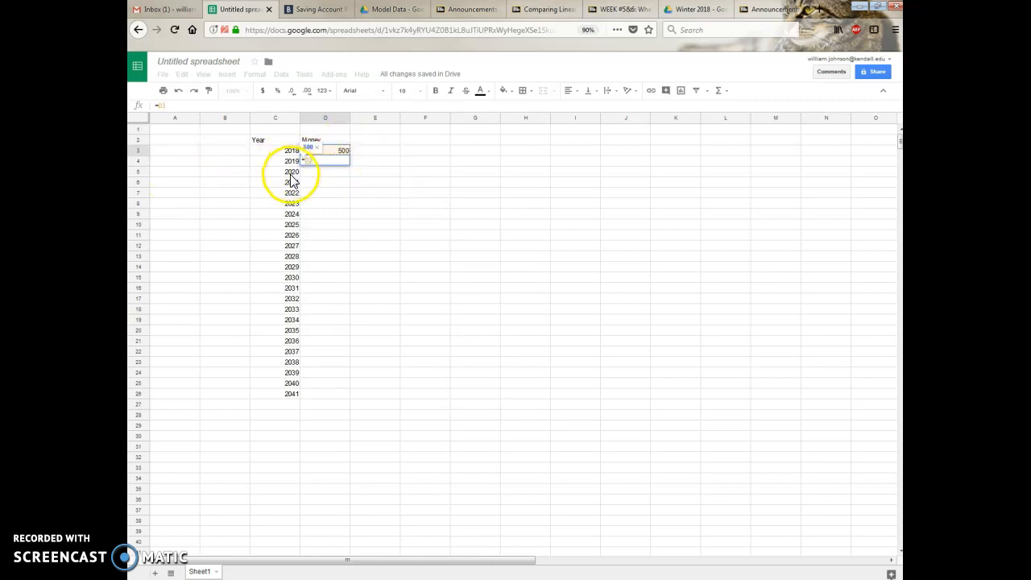
{"action": "type", "text": "*"}
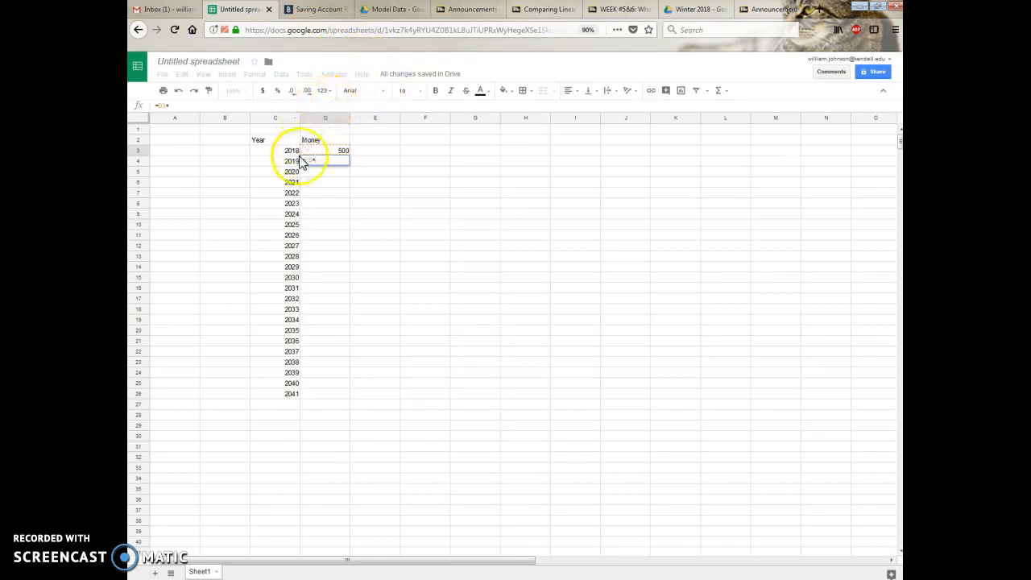
{"action": "type", "text": "("}
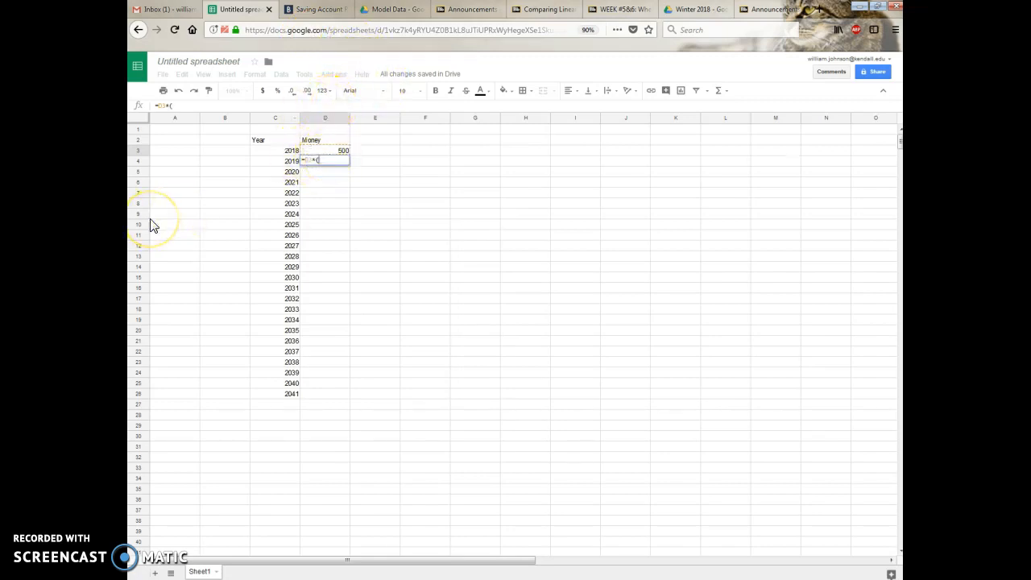
{"action": "type", "text": "1"}
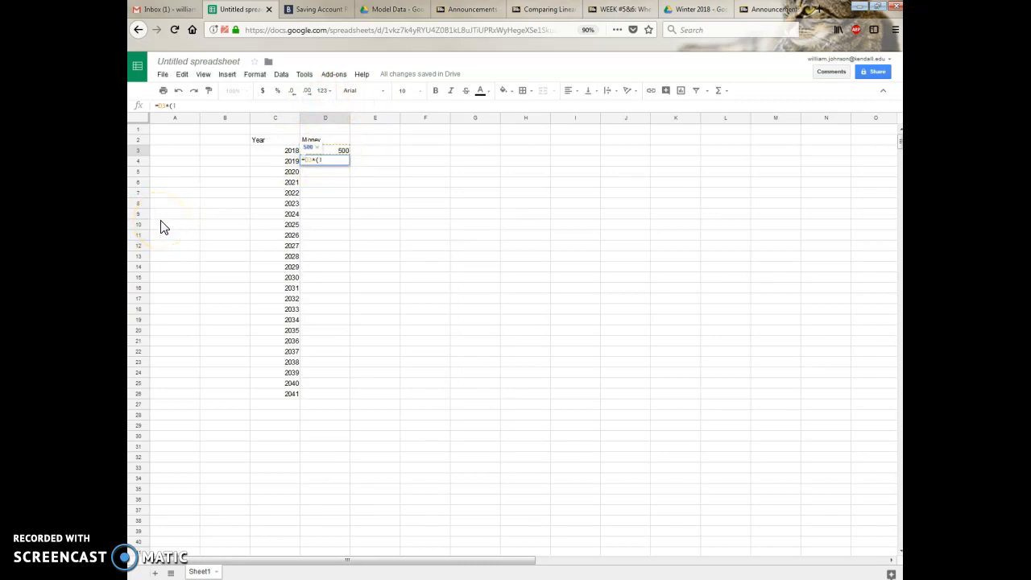
{"action": "type", "text": "+"}
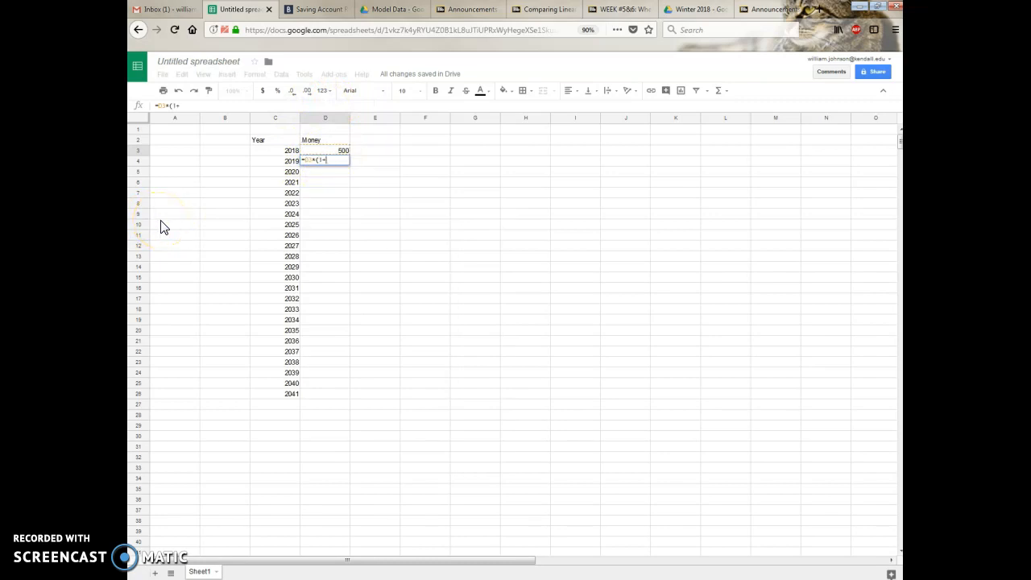
{"action": "left_click", "coordinate": [314, 9]}
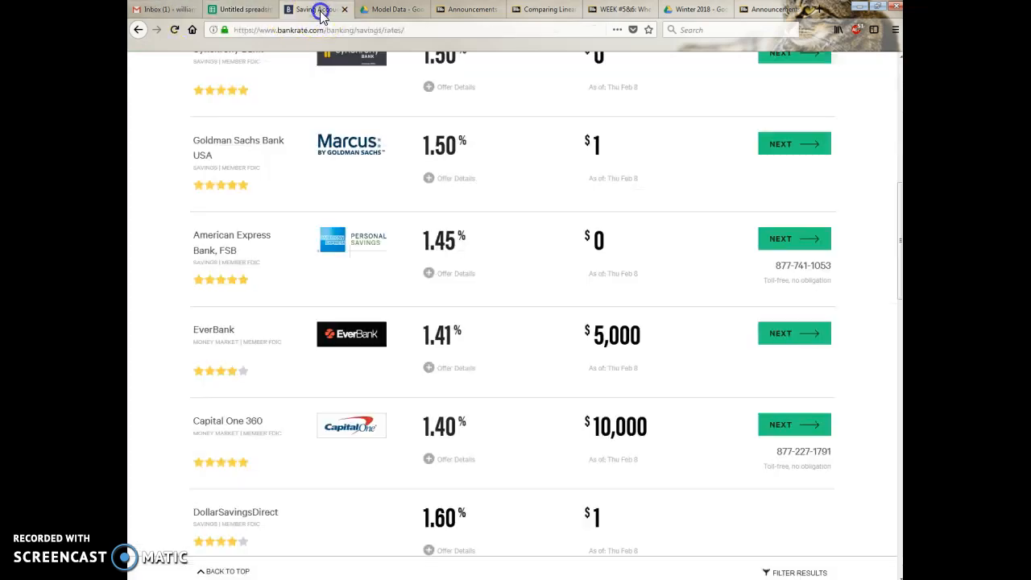
{"action": "left_click", "coordinate": [235, 9]}
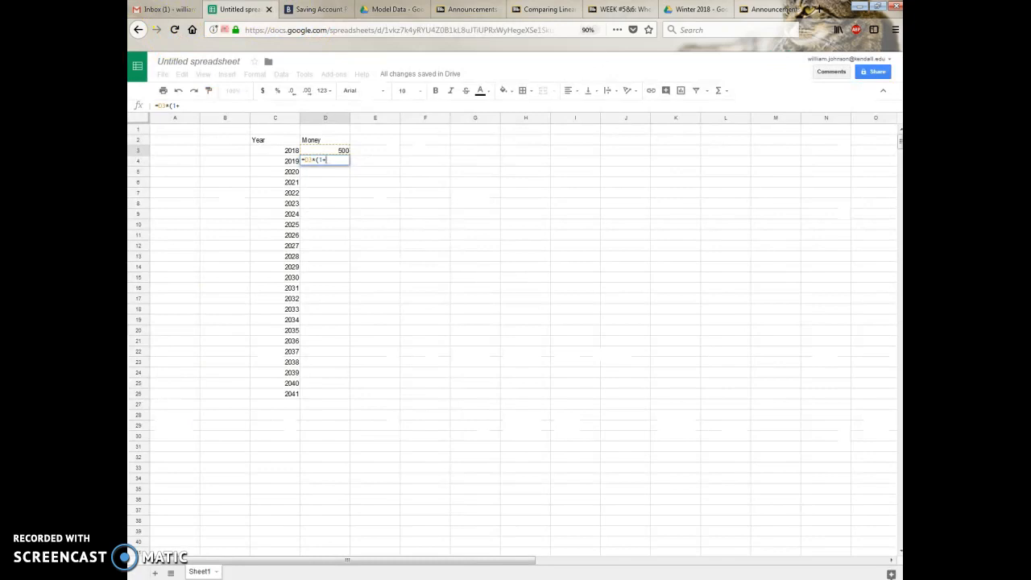
{"action": "type", "text": "1"}
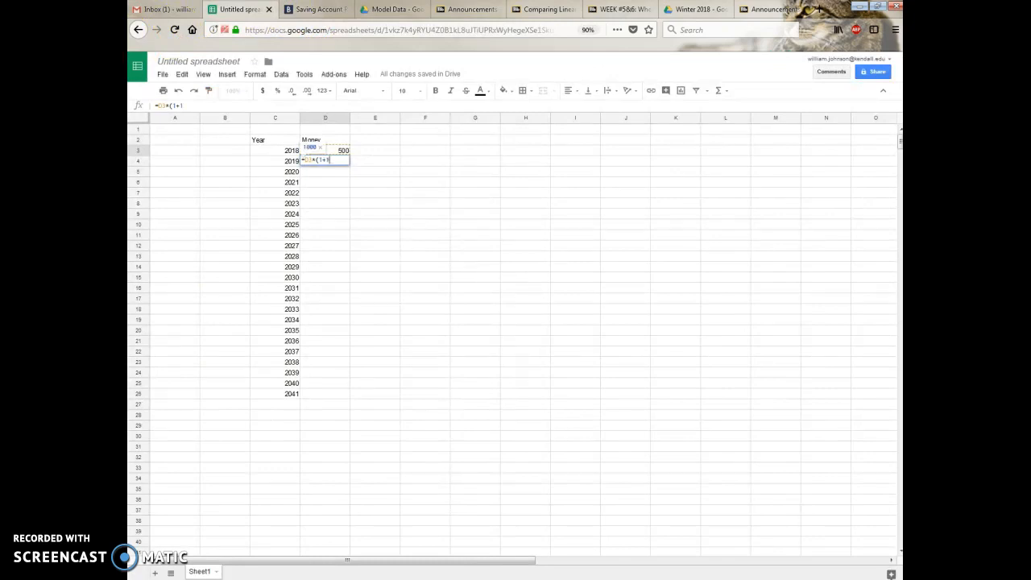
{"action": "type", "text": ".45%)"}
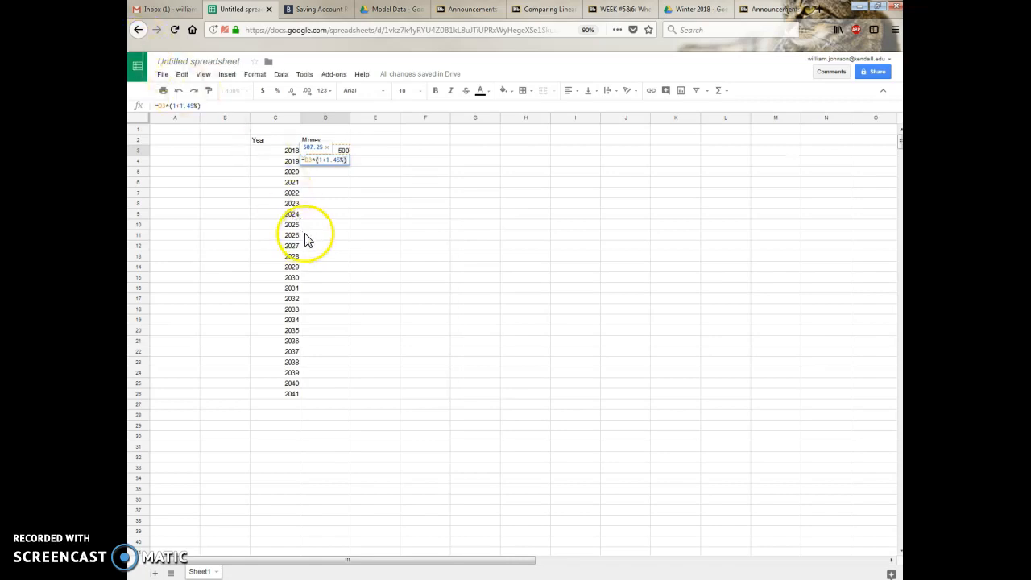
{"action": "key", "text": "Return"}
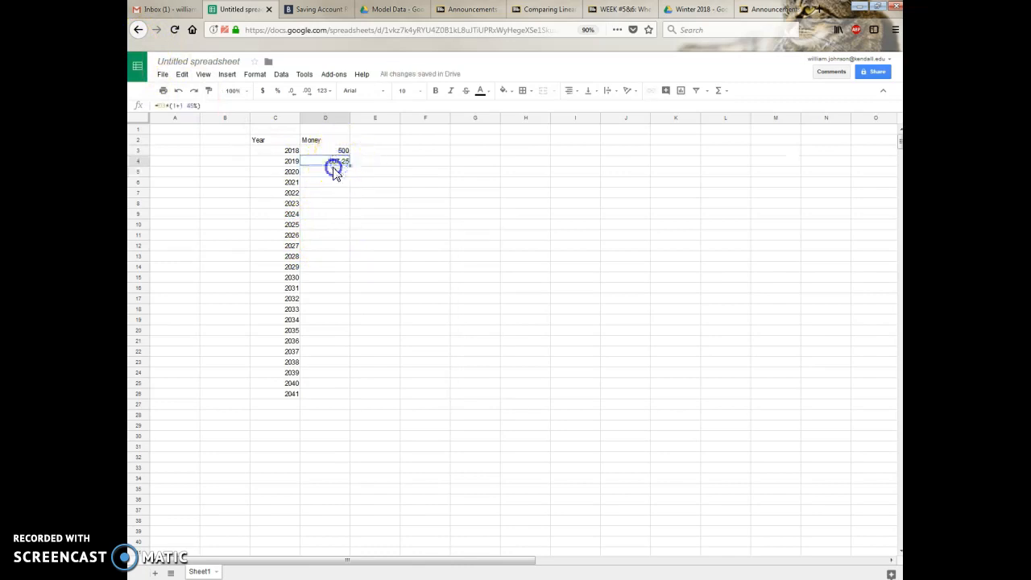
- Enter the 2020 growth formula =D4*(1+1.45%) in D5, rechecking the American Express rate on Bankrate
{"action": "type", "text": "="}
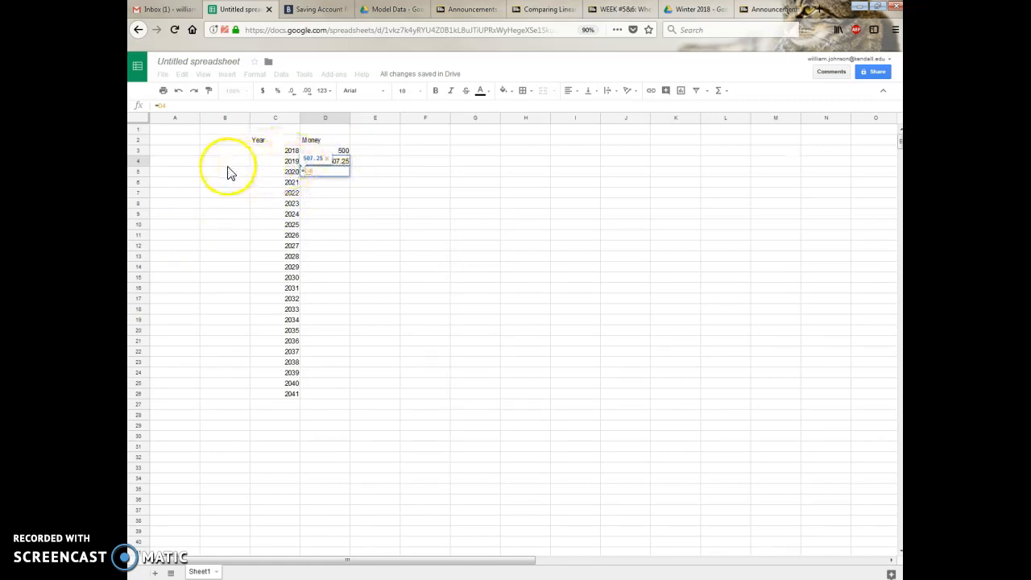
{"action": "type", "text": "*"}
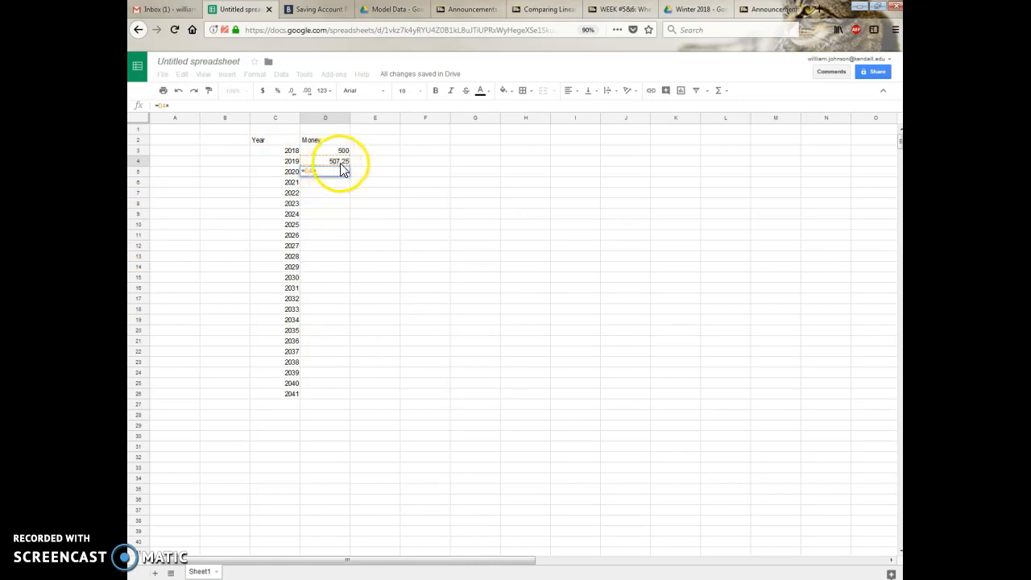
{"action": "type", "text": "("}
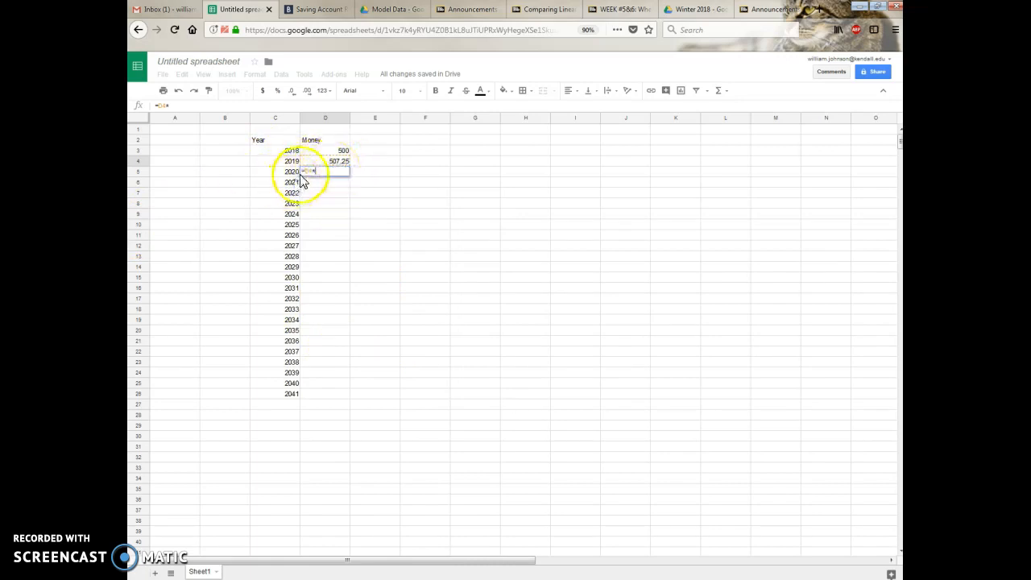
{"action": "type", "text": "1"}
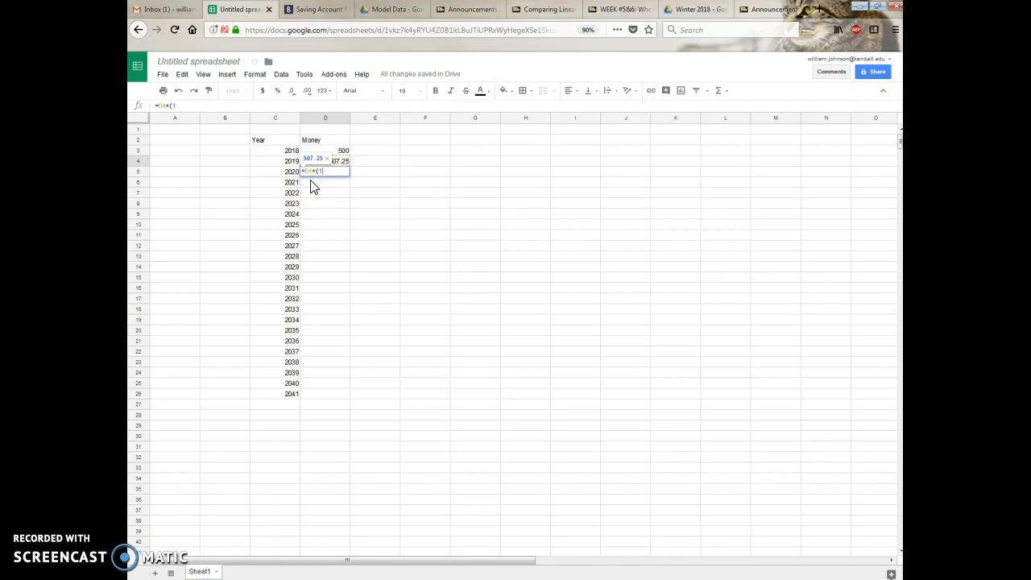
{"action": "type", "text": "+"}
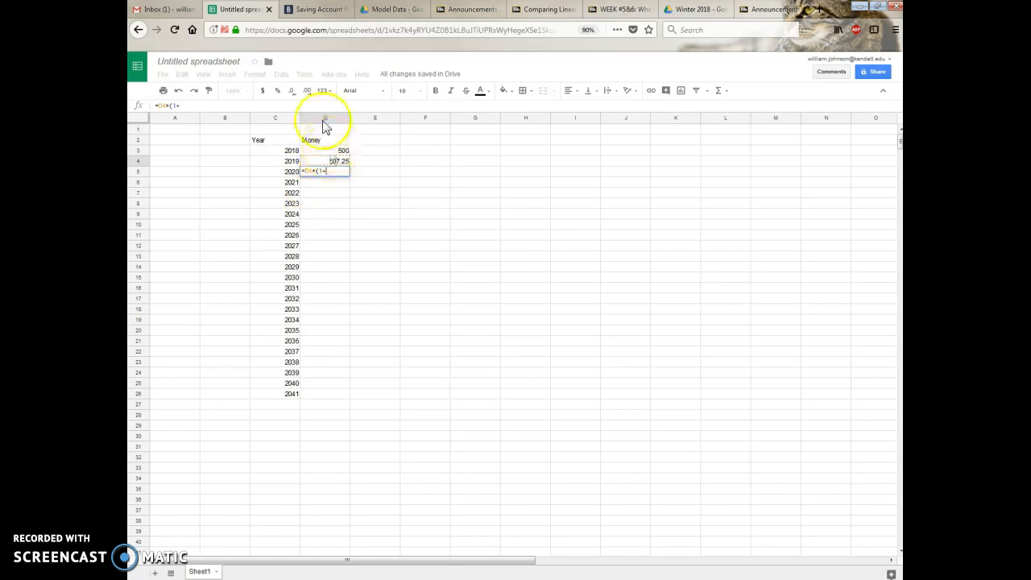
{"action": "left_click", "coordinate": [314, 9]}
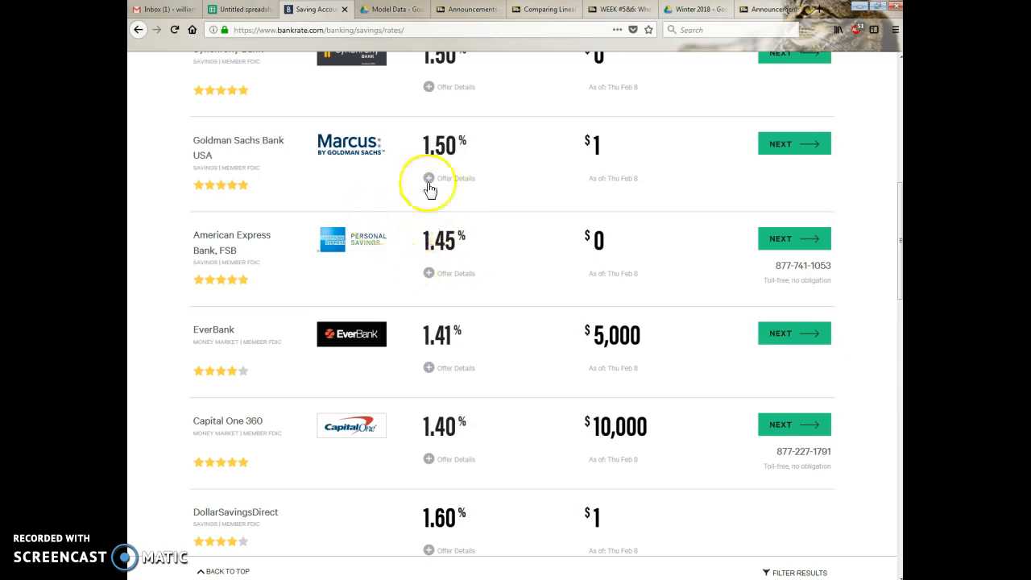
{"action": "left_click", "coordinate": [235, 9]}
{"action": "type", "text": "1.45%"}
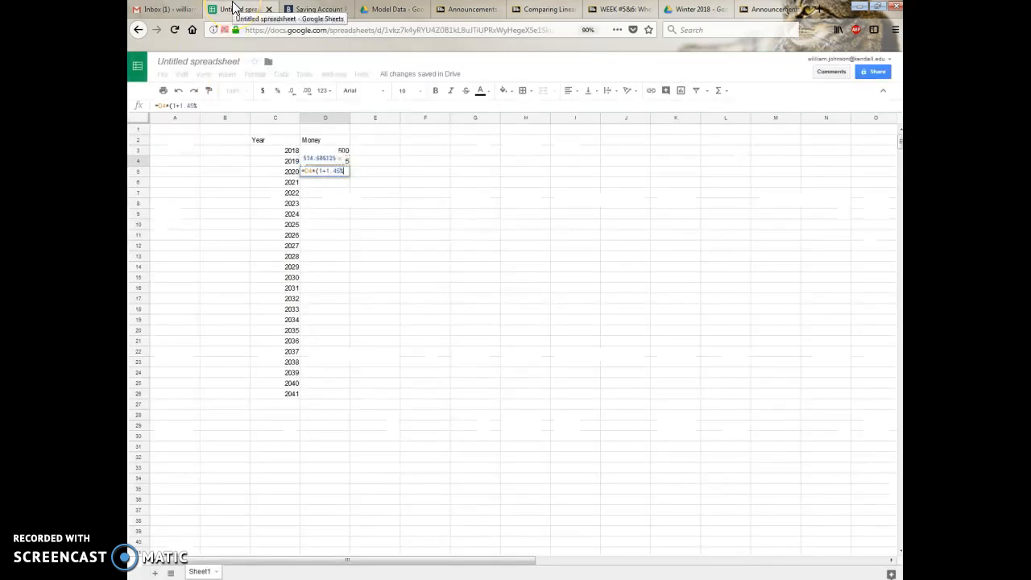
{"action": "key", "text": "Return"}
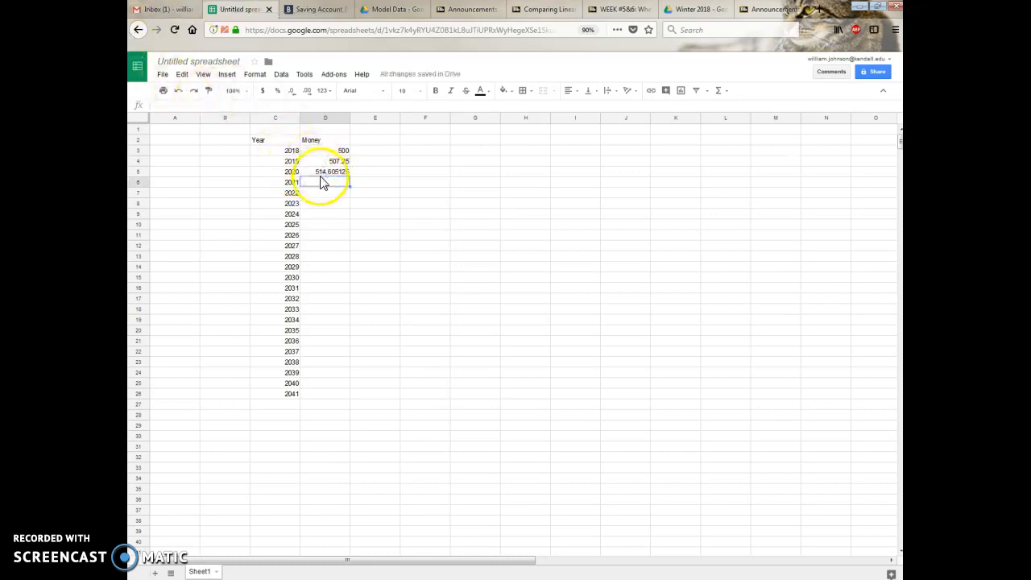
- Extend the growth formulas in D4:D5 down to the 2041 row in D26
{"action": "type", "text": "="}
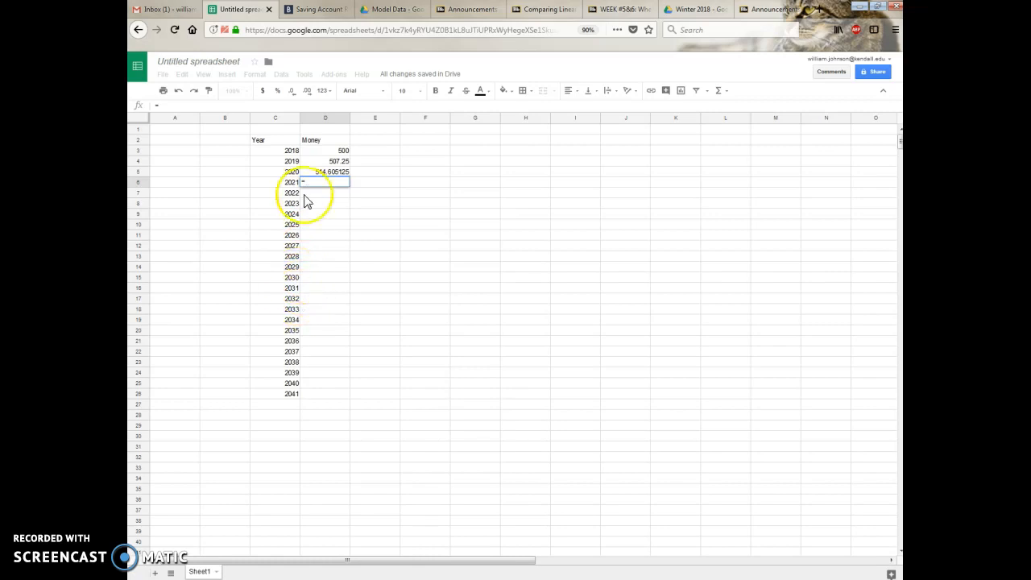
{"action": "key", "text": "Escape"}
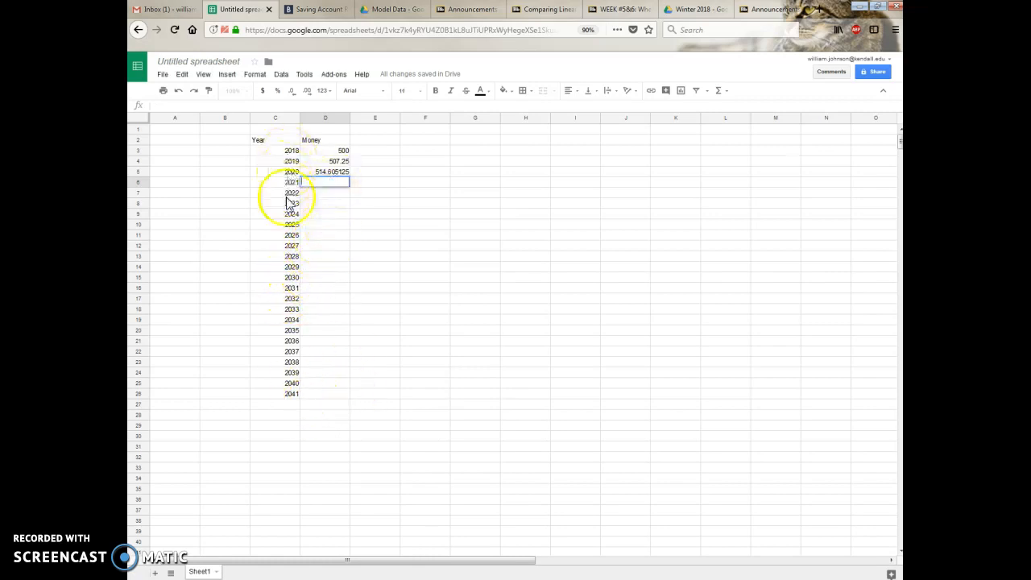
{"action": "left_click", "coordinate": [334, 162]}
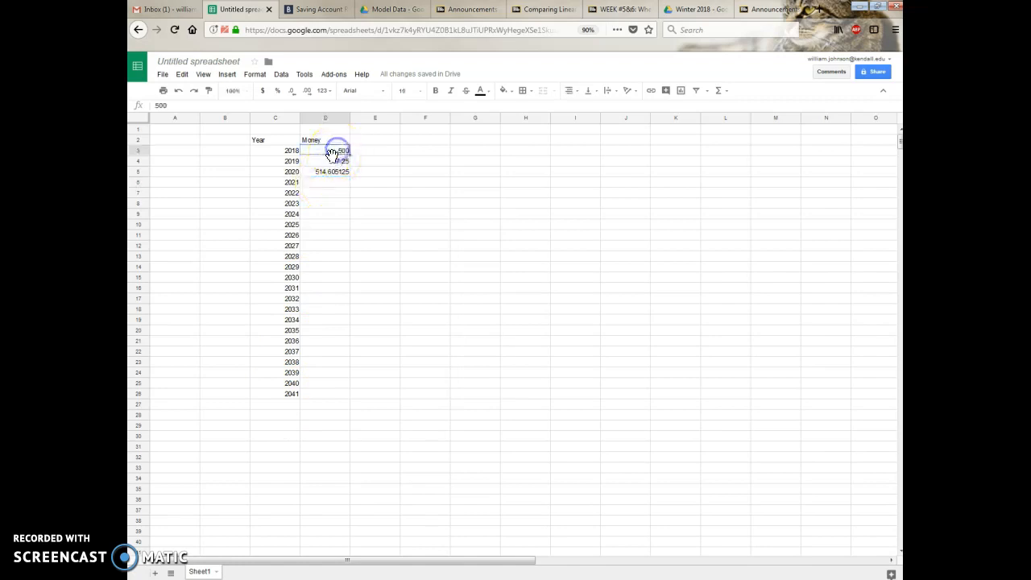
{"action": "left_click_drag", "start_coordinate": [334, 173], "coordinate": [325, 179]}
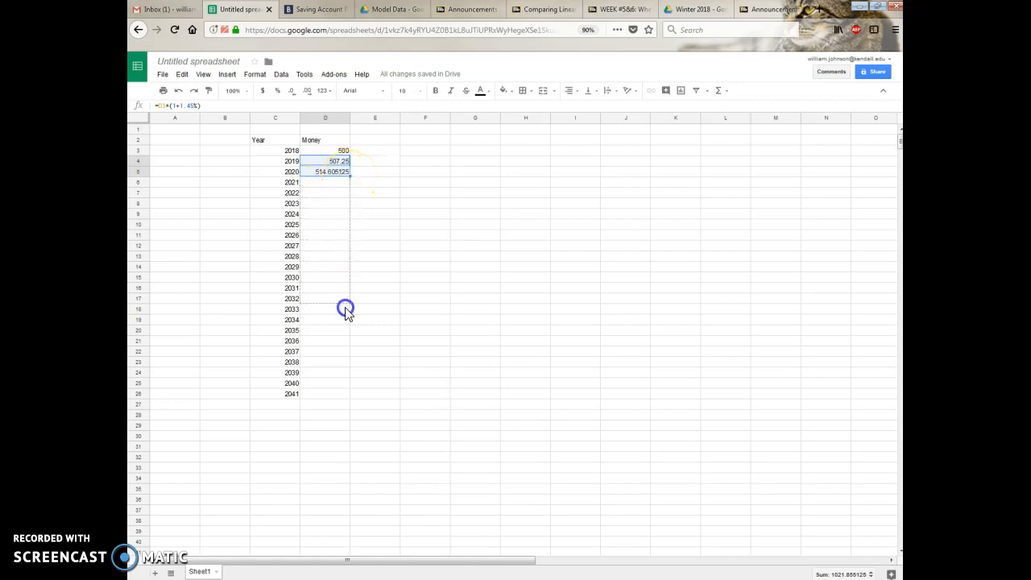
{"action": "left_click_drag", "start_coordinate": [352, 395], "coordinate": [351, 395]}
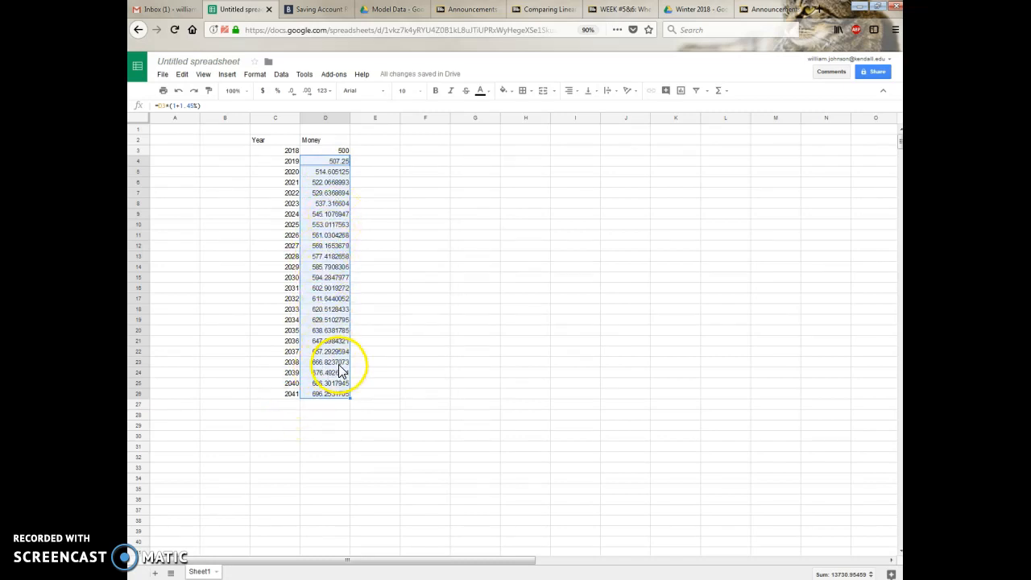
- Format the Money column D as dollar currency and look at the savings rates on Bankrate again
{"action": "left_click", "coordinate": [317, 120]}
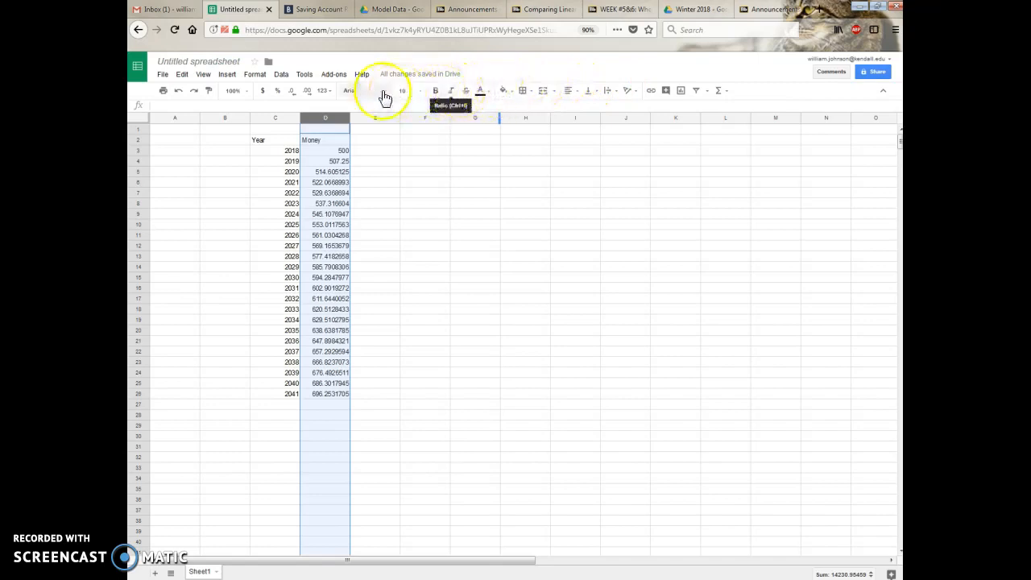
{"action": "left_click", "coordinate": [263, 91]}
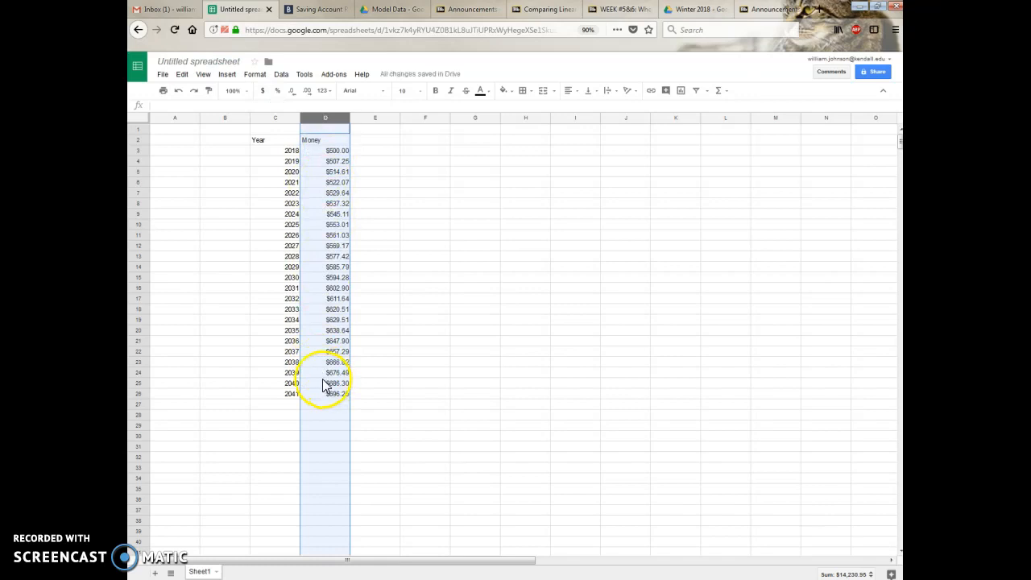
{"action": "left_click", "coordinate": [314, 9]}
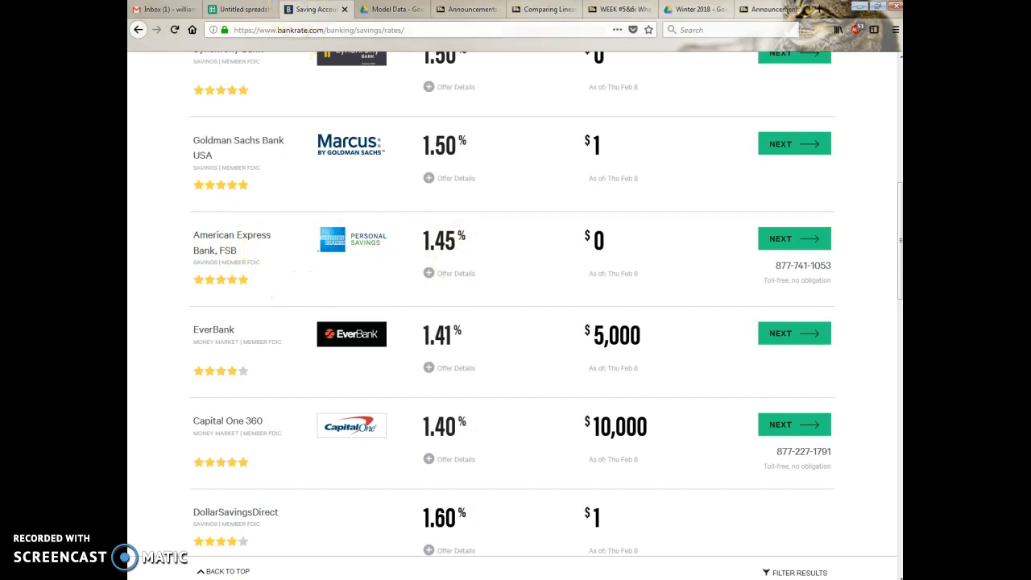
{"action": "left_click", "coordinate": [241, 9]}
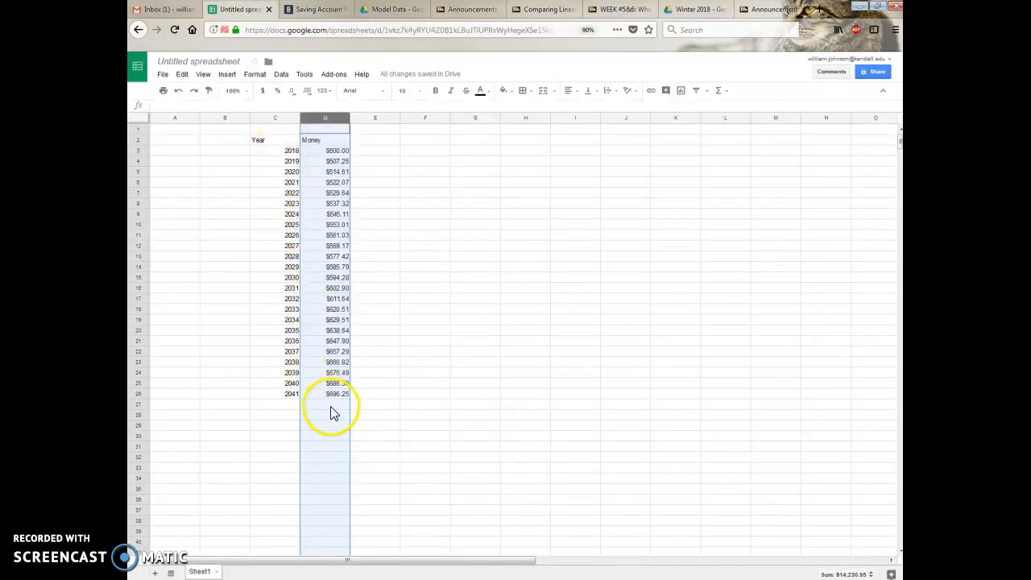
{"action": "left_click", "coordinate": [424, 372]}
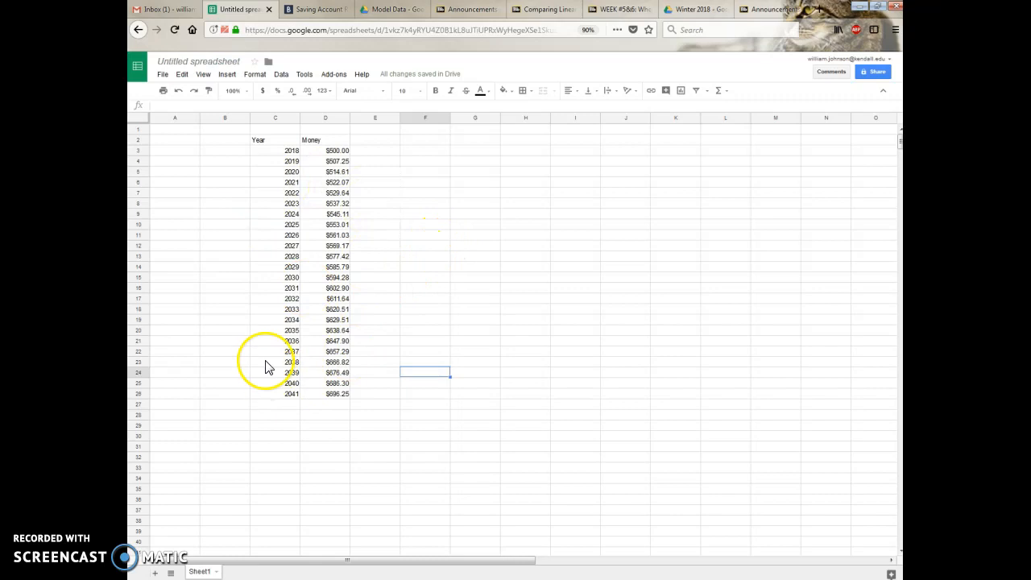
- Insert a chart based on the Year and Money data in C2:D26
{"action": "left_click_drag", "start_coordinate": [262, 141], "coordinate": [333, 401]}
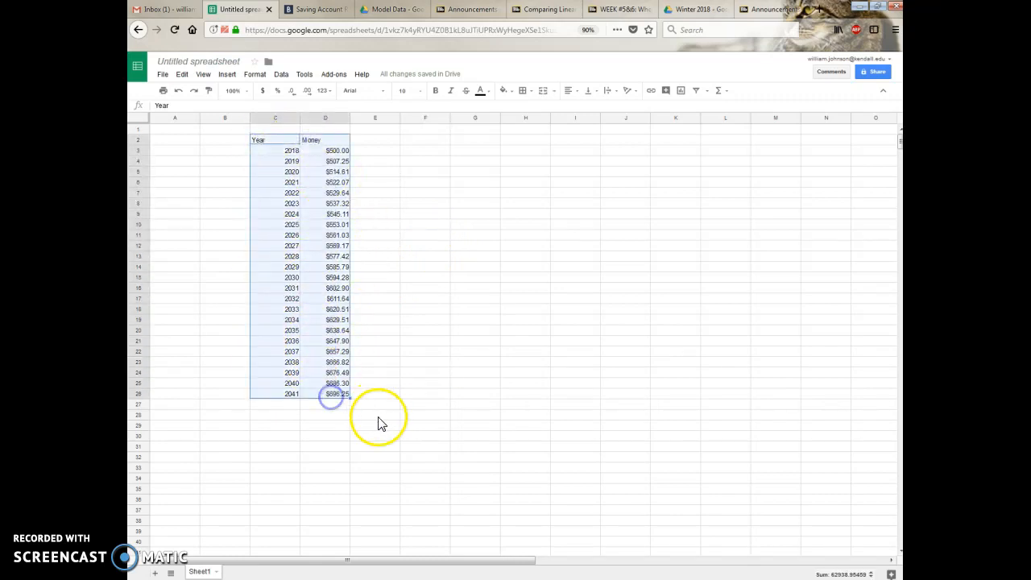
{"action": "left_click", "coordinate": [227, 75]}
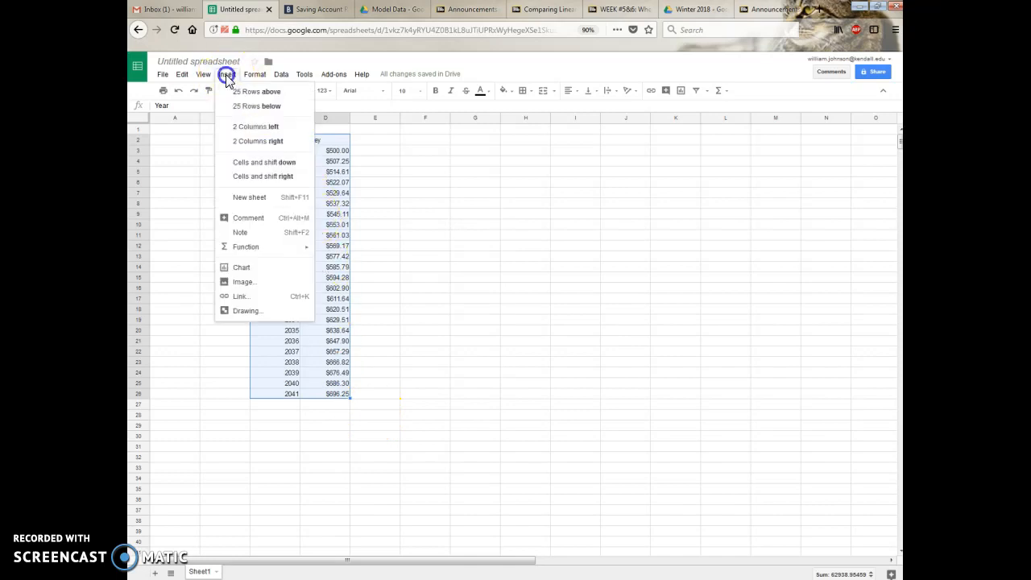
{"action": "left_click", "coordinate": [240, 267]}
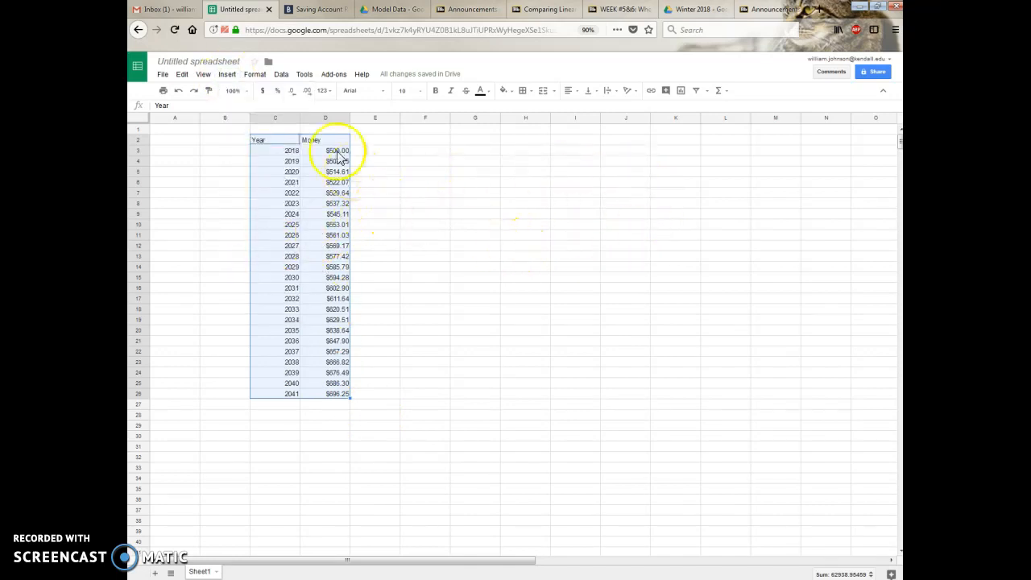
- Move the new chart beside the Year and Money data and change its type to a line chart
{"action": "left_click_drag", "start_coordinate": [441, 243], "coordinate": [516, 205]}
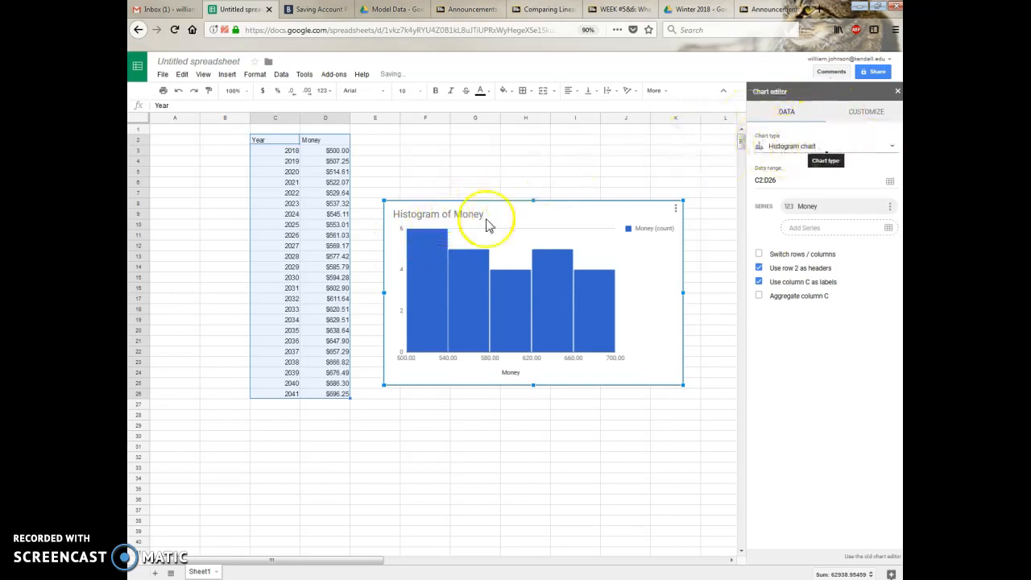
{"action": "mouse_move", "coordinate": [439, 281]}
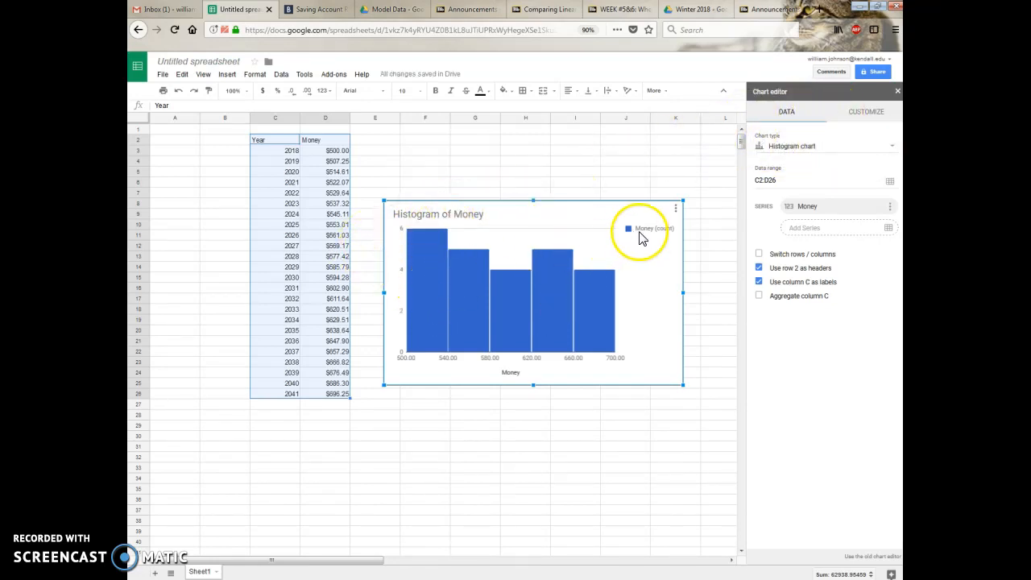
{"action": "left_click", "coordinate": [894, 147]}
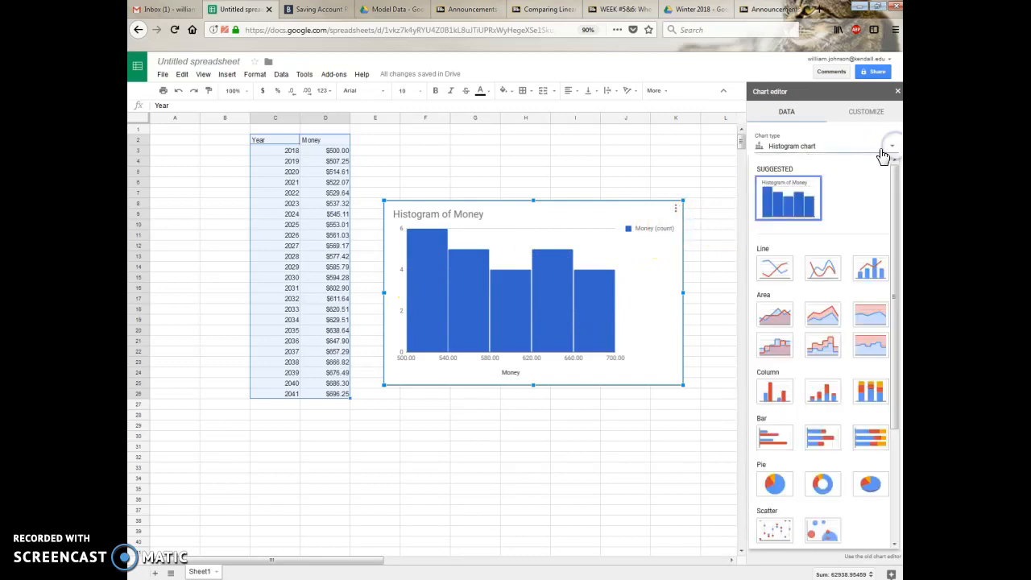
{"action": "left_click", "coordinate": [778, 272]}
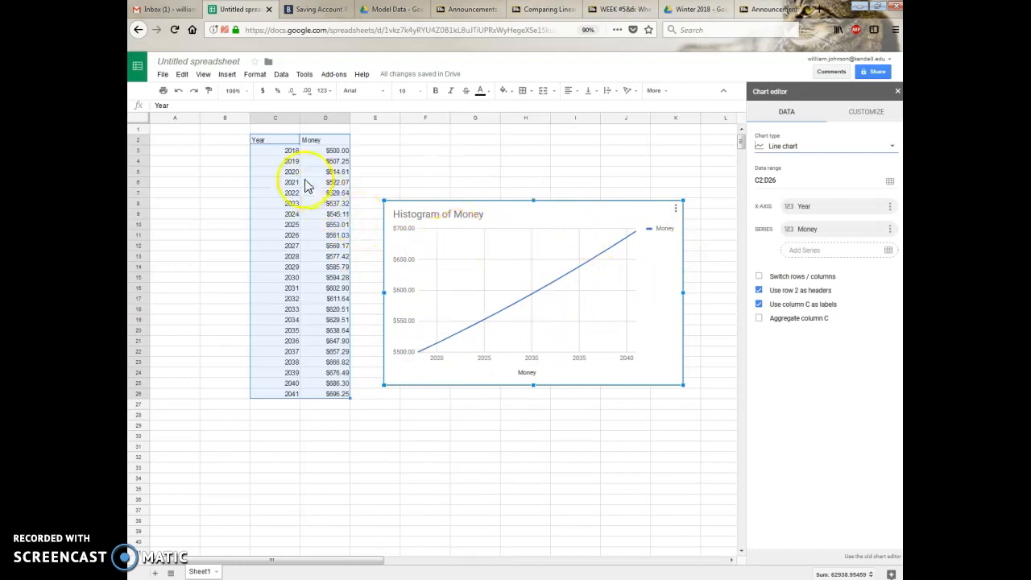
- Review the growth formulas in D4 and D10 and insert a second chart based on C1:D26
{"action": "left_click", "coordinate": [331, 162]}
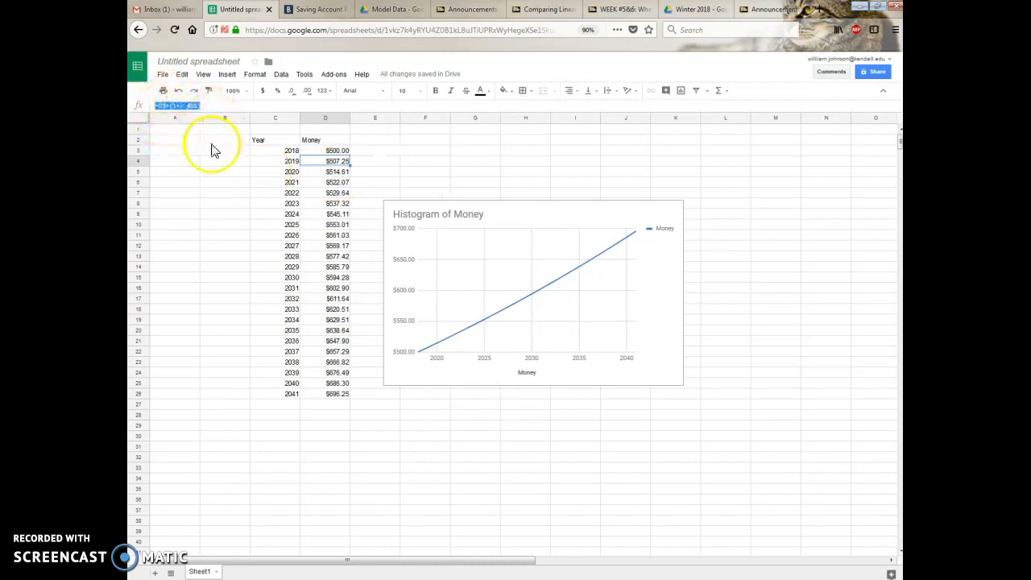
{"action": "left_click", "coordinate": [337, 225]}
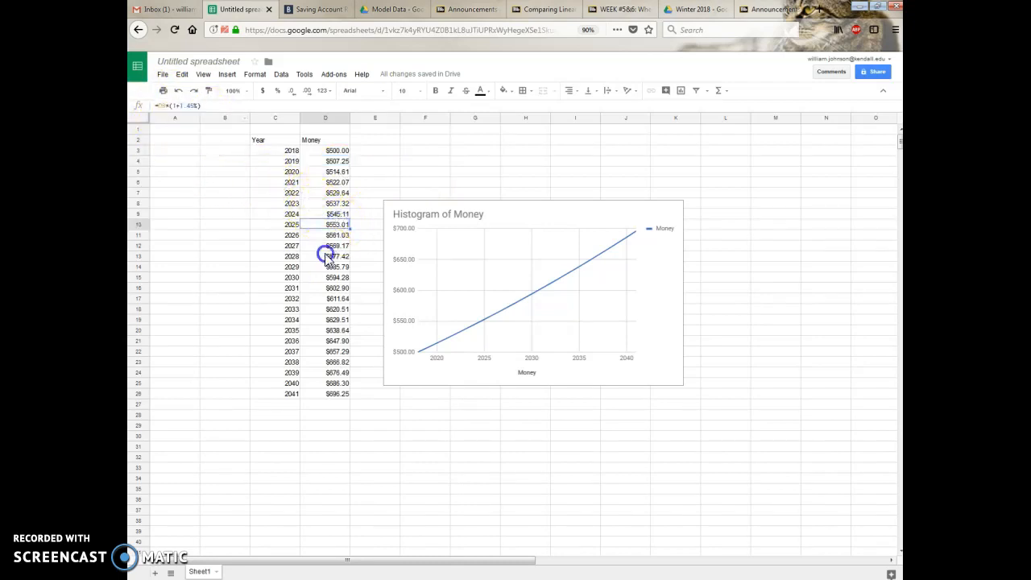
{"action": "left_click_drag", "start_coordinate": [290, 133], "coordinate": [335, 400]}
{"action": "left_click", "coordinate": [227, 75]}
{"action": "left_click", "coordinate": [249, 269]}
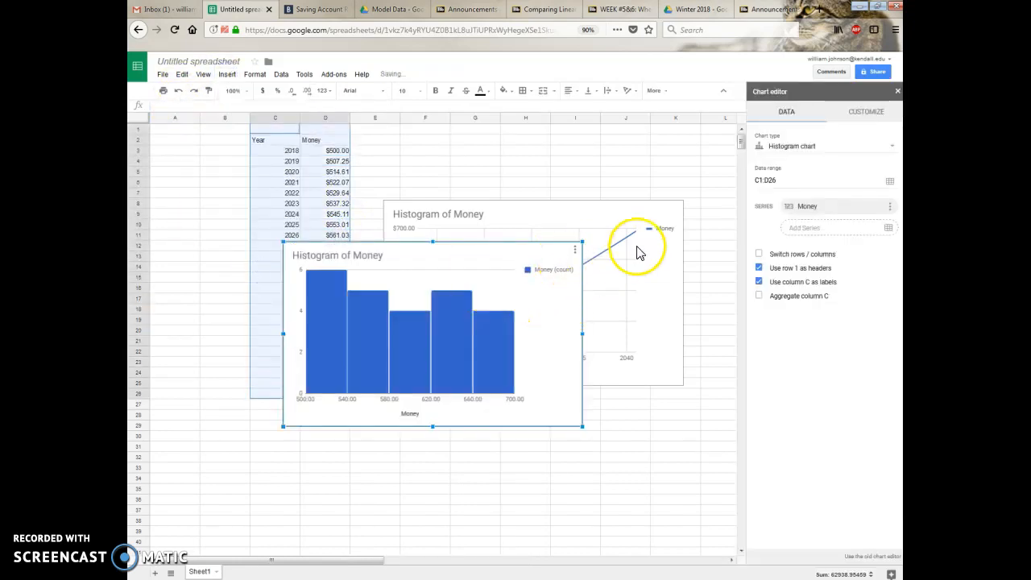
- Change the second chart to a line chart and move it over the first chart
{"action": "left_click", "coordinate": [892, 144]}
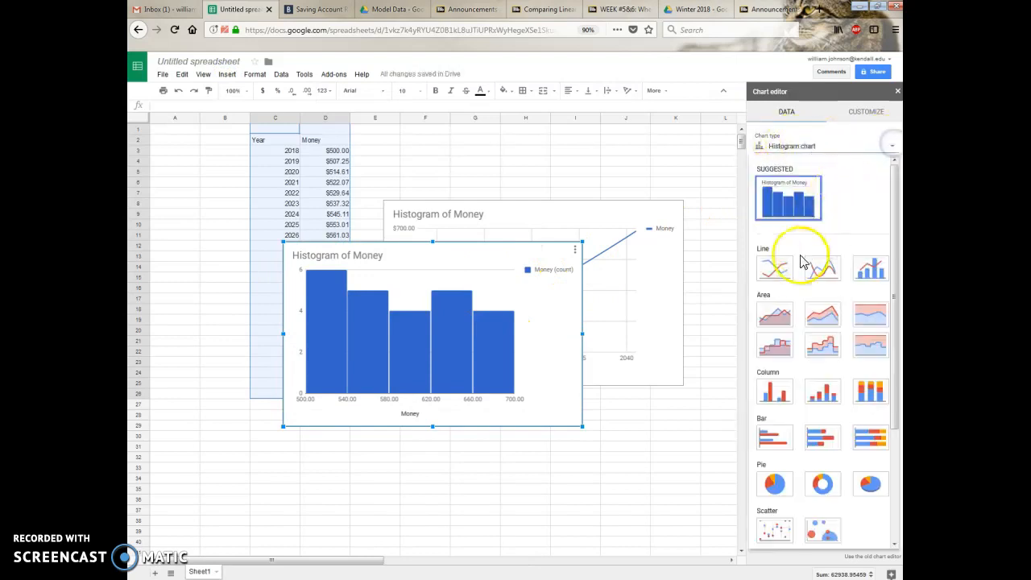
{"action": "left_click", "coordinate": [783, 266]}
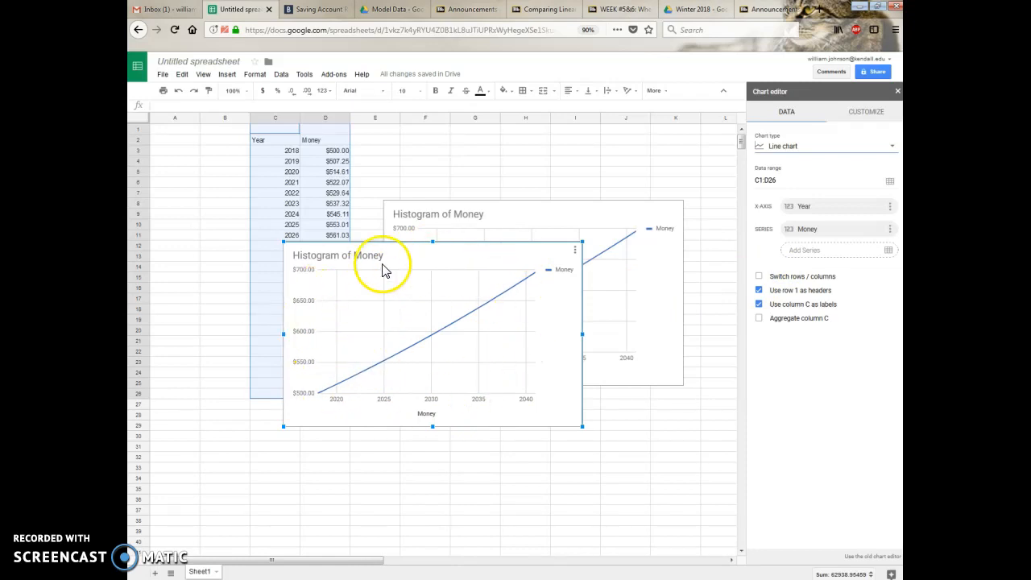
{"action": "left_click_drag", "start_coordinate": [410, 252], "coordinate": [504, 202]}
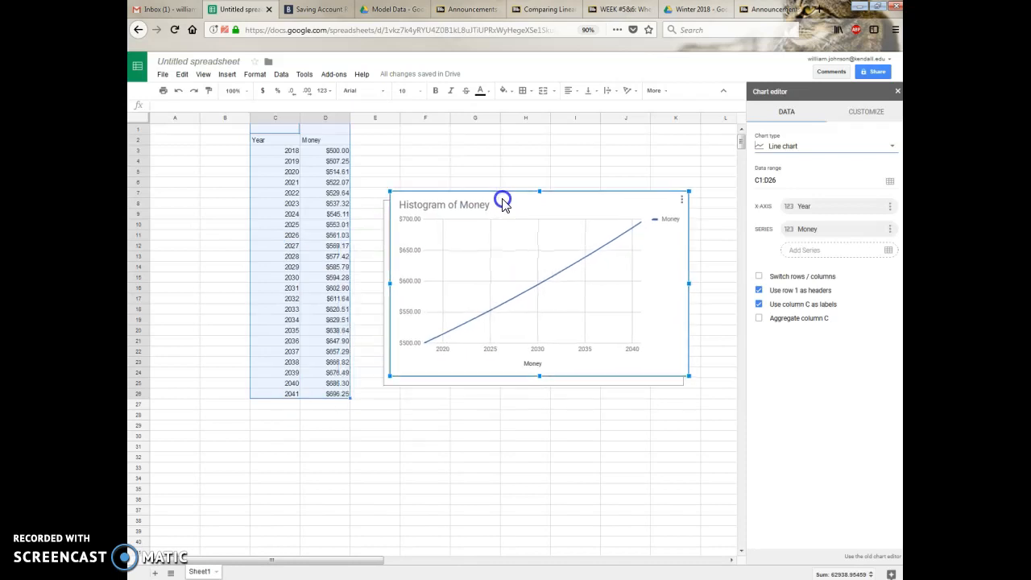
- Download the second line chart as a PNG image and save the file chart.png
{"action": "left_click", "coordinate": [683, 201]}
{"action": "left_click", "coordinate": [627, 243]}
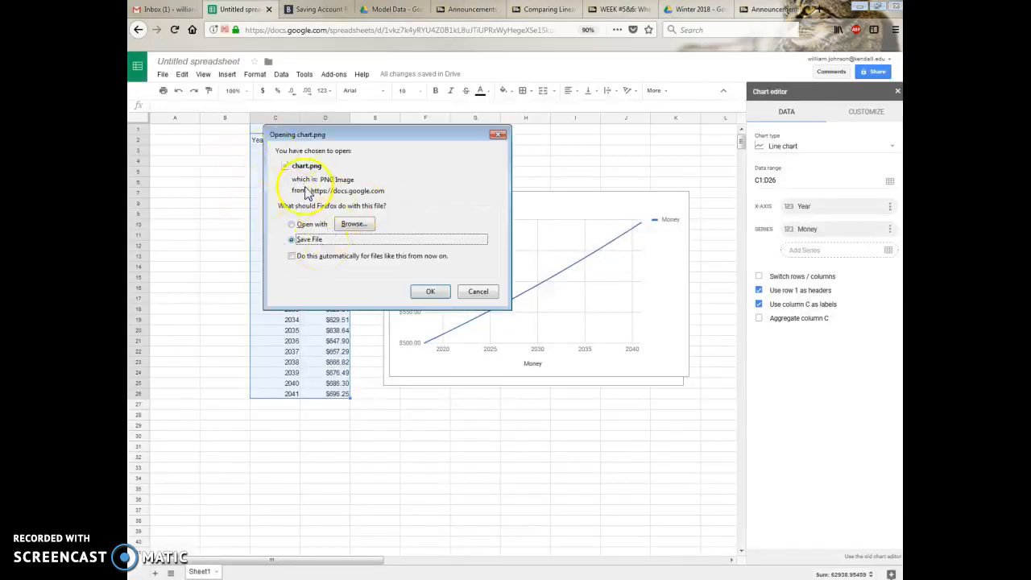
{"action": "left_click", "coordinate": [419, 293]}
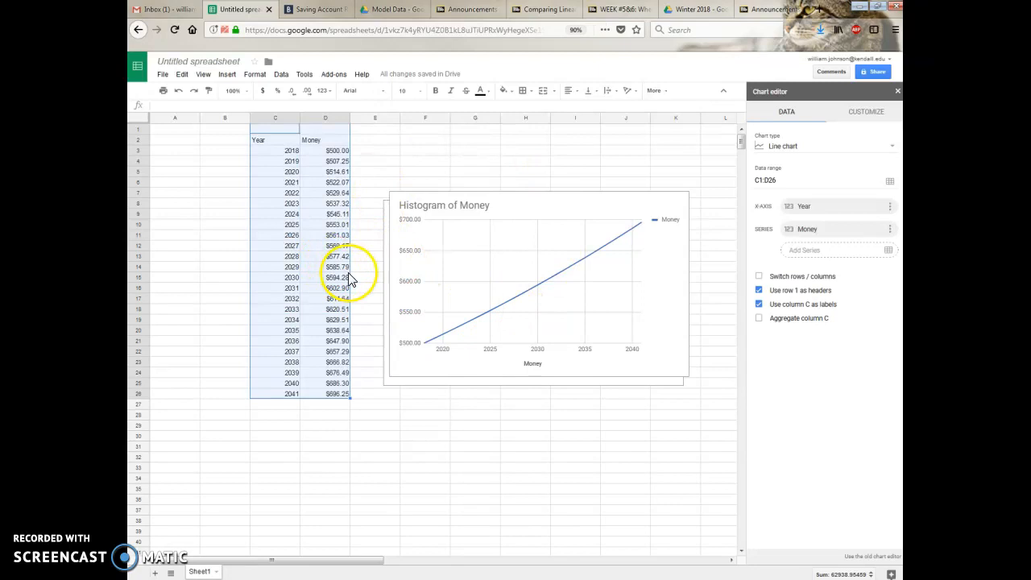
{"action": "left_click", "coordinate": [613, 213]}
{"action": "left_click", "coordinate": [659, 284]}
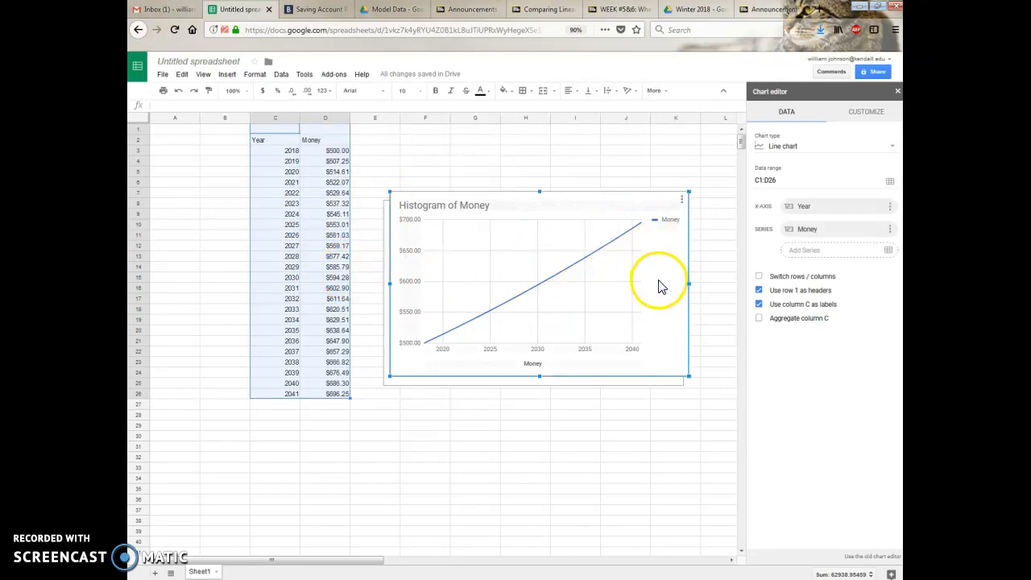
- Look at the savings rates on Bankrate and review the 2019 growth formula in D4 of the spreadsheet
{"action": "left_click", "coordinate": [314, 10]}
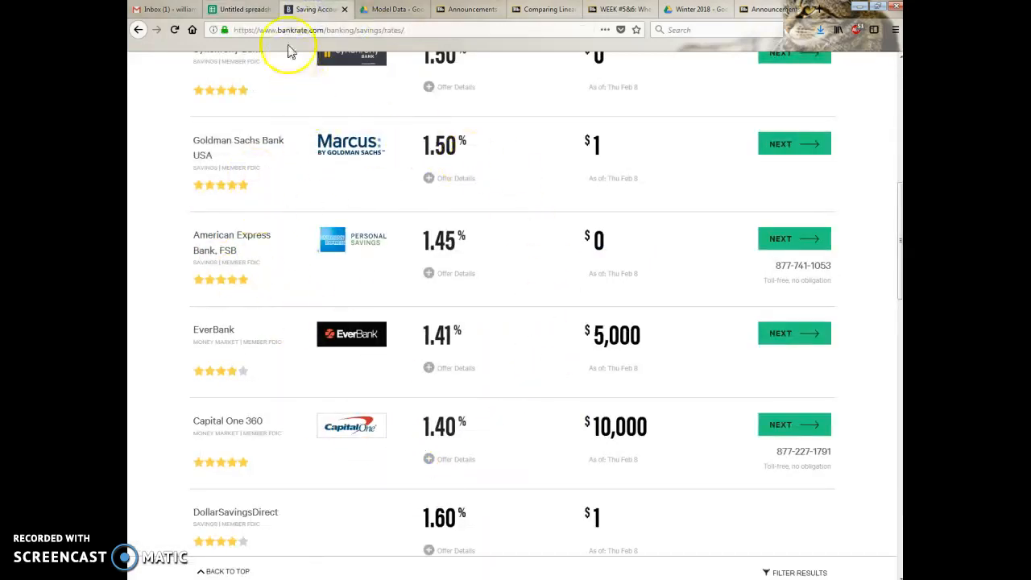
{"action": "left_click", "coordinate": [244, 9]}
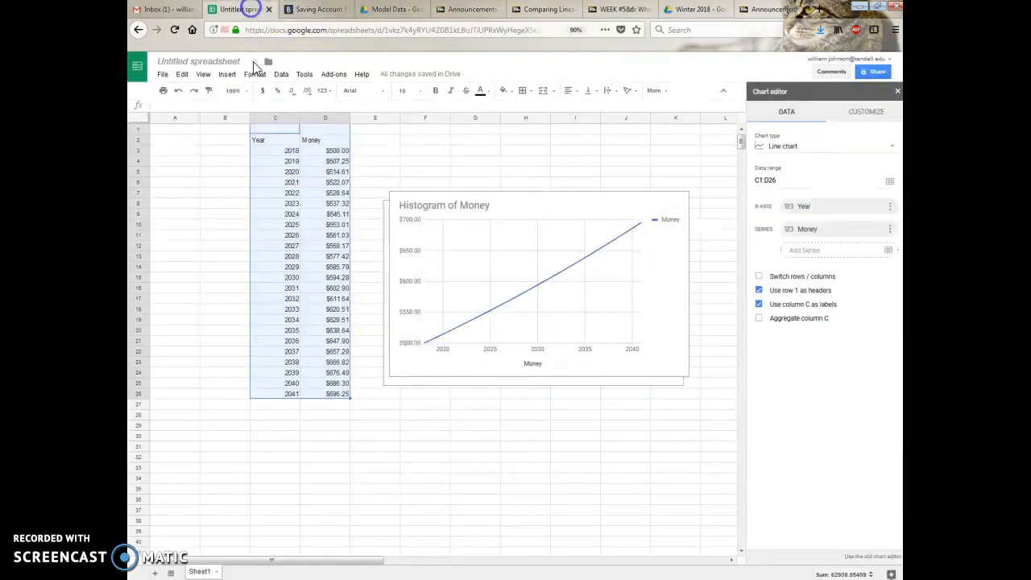
{"action": "left_click", "coordinate": [322, 161]}
{"action": "left_click_drag", "start_coordinate": [201, 105], "coordinate": [147, 104]}
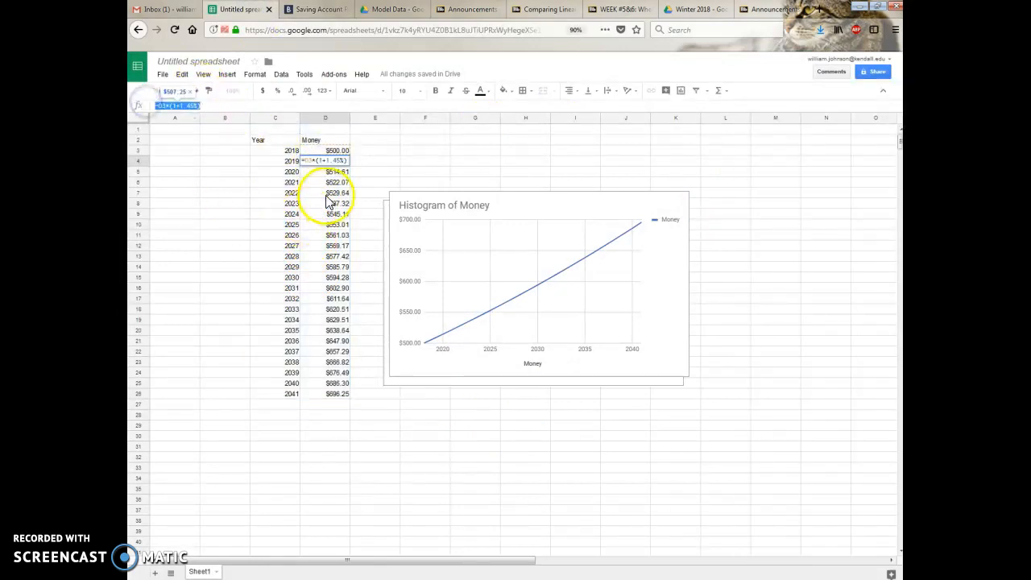
{"action": "key", "text": "Return"}
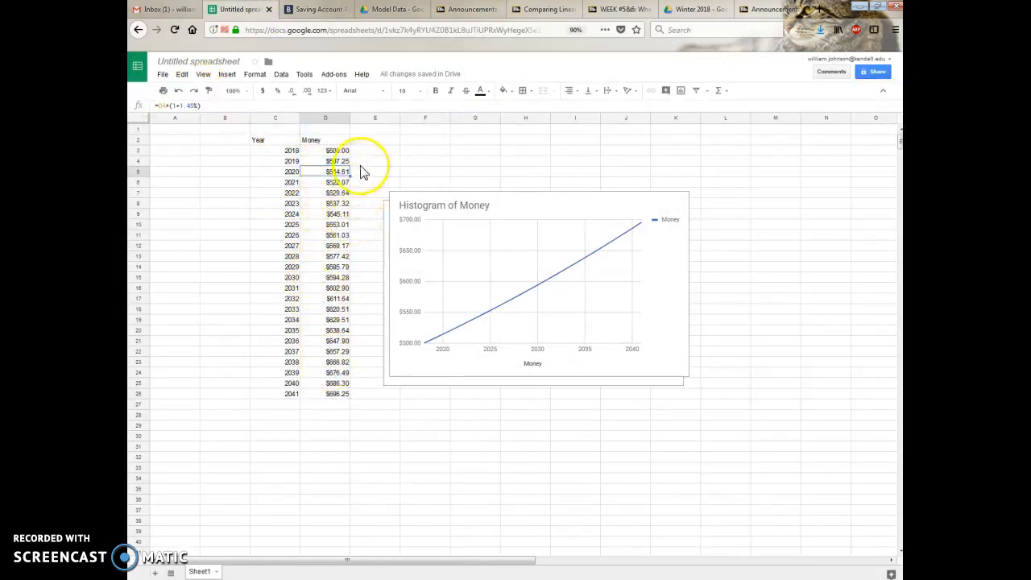
{"action": "left_click_drag", "start_coordinate": [278, 139], "coordinate": [336, 396]}
{"action": "left_click", "coordinate": [227, 74]}
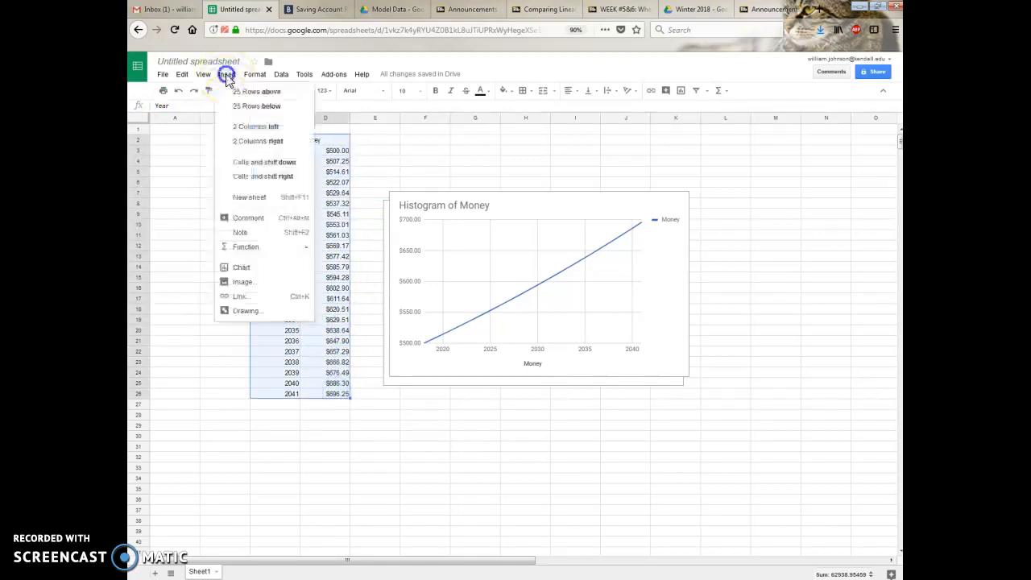
{"action": "left_click", "coordinate": [199, 290]}
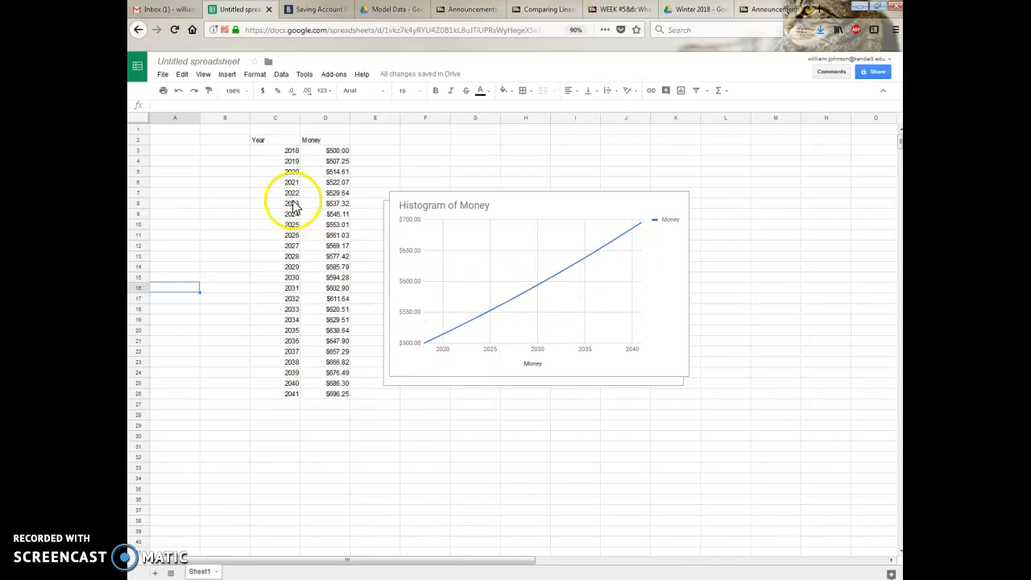
- Check the American Express rate on Bankrate once more and return to the spreadsheet
{"action": "left_click", "coordinate": [313, 9]}
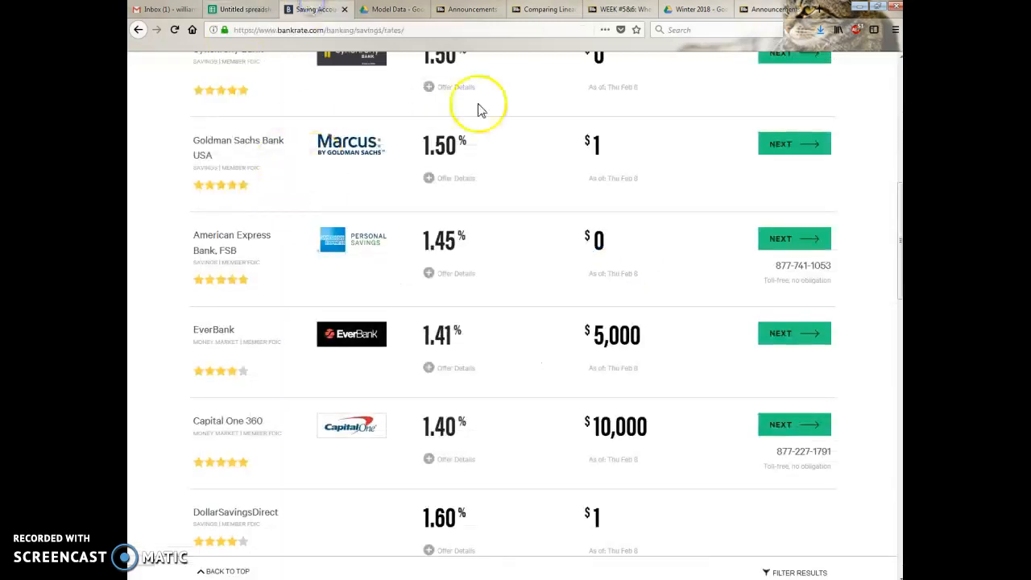
{"action": "left_click", "coordinate": [253, 9]}
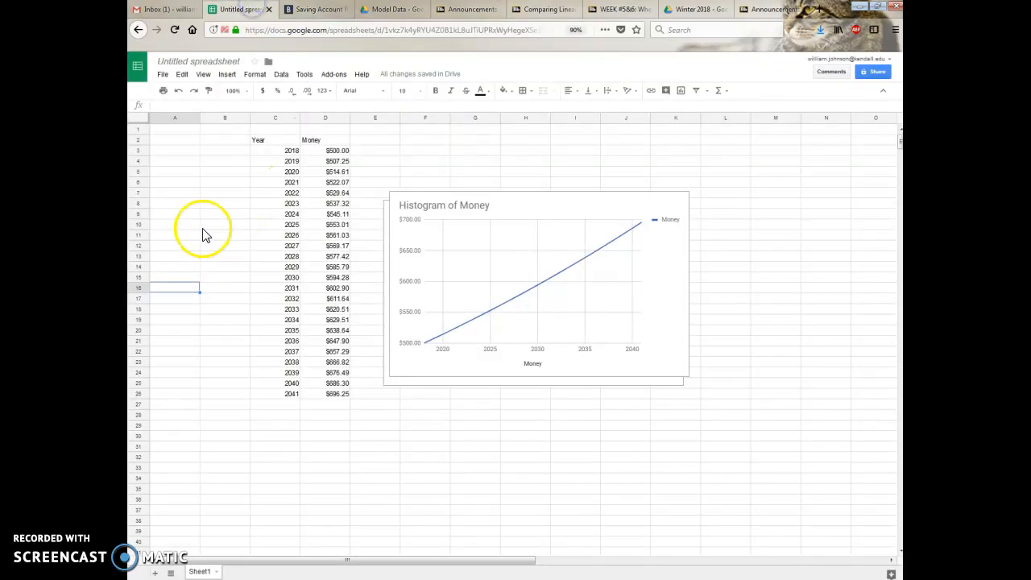